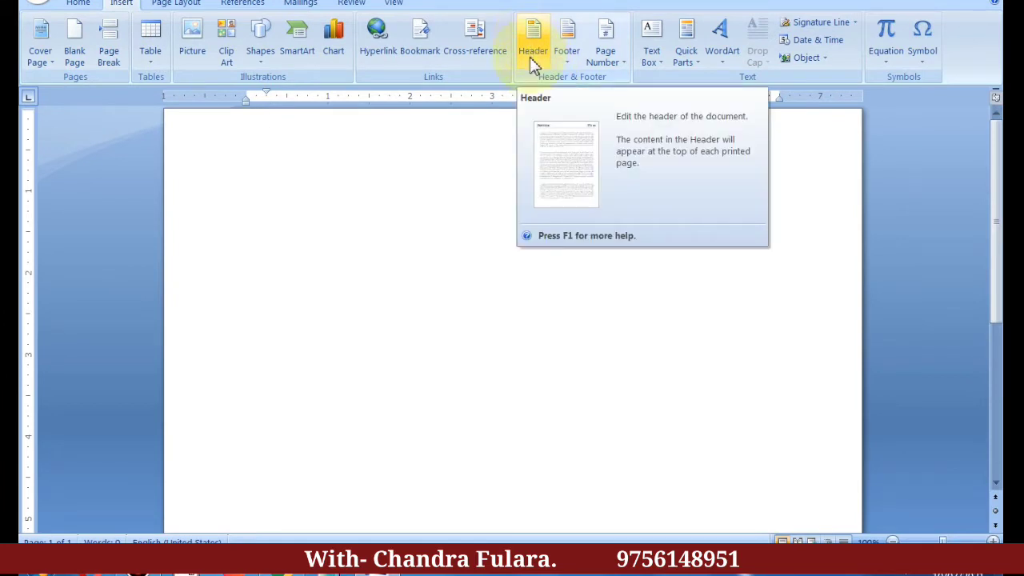
- Insert the Blank header design from the Header gallery
{"action": "left_click", "coordinate": [532, 57]}
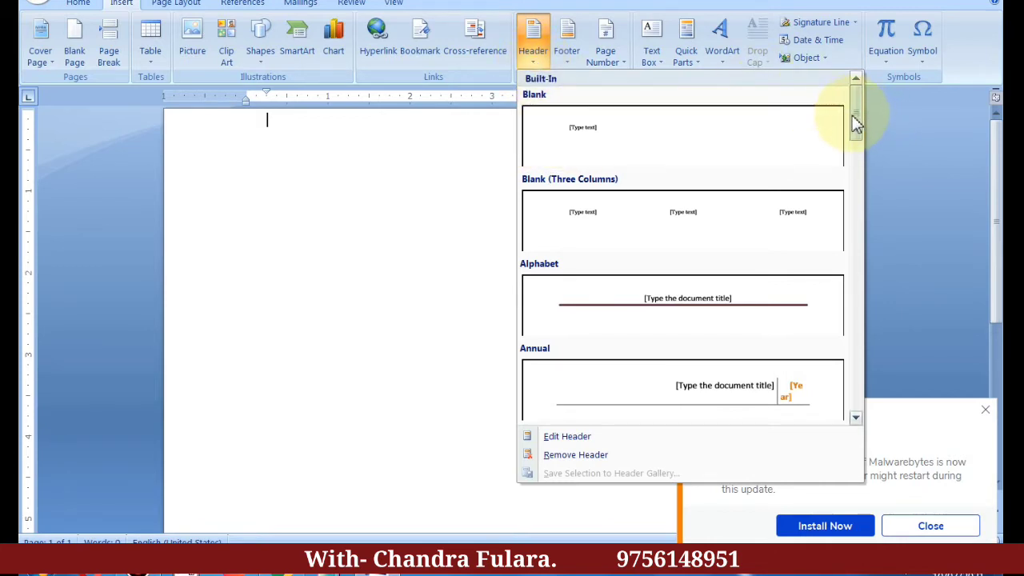
{"action": "mouse_move", "coordinate": [858, 118]}
{"action": "left_mouse_down"}
{"action": "mouse_move", "coordinate": [858, 216]}
{"action": "mouse_move", "coordinate": [838, 88]}
{"action": "left_mouse_up"}
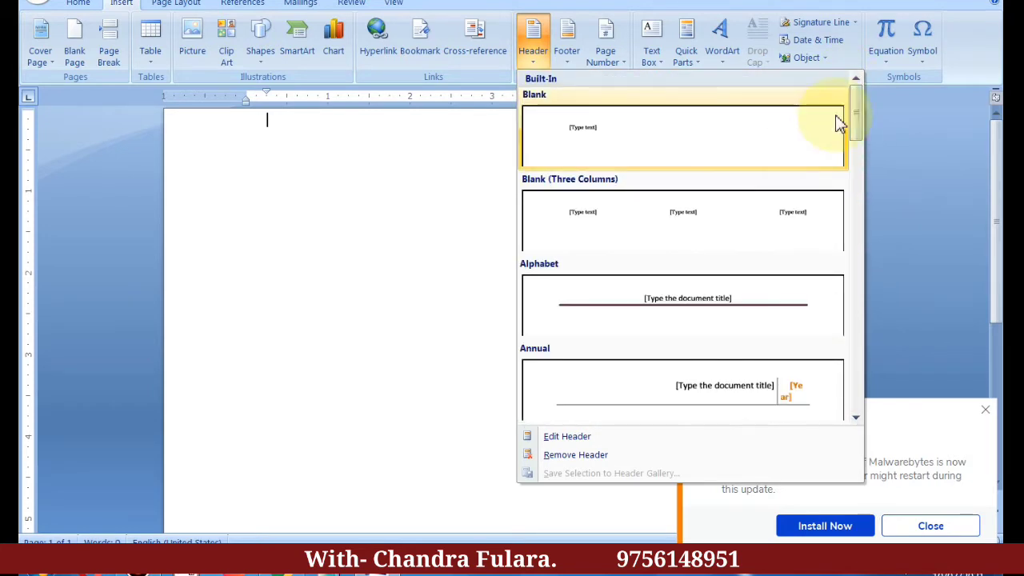
{"action": "left_click", "coordinate": [627, 134]}
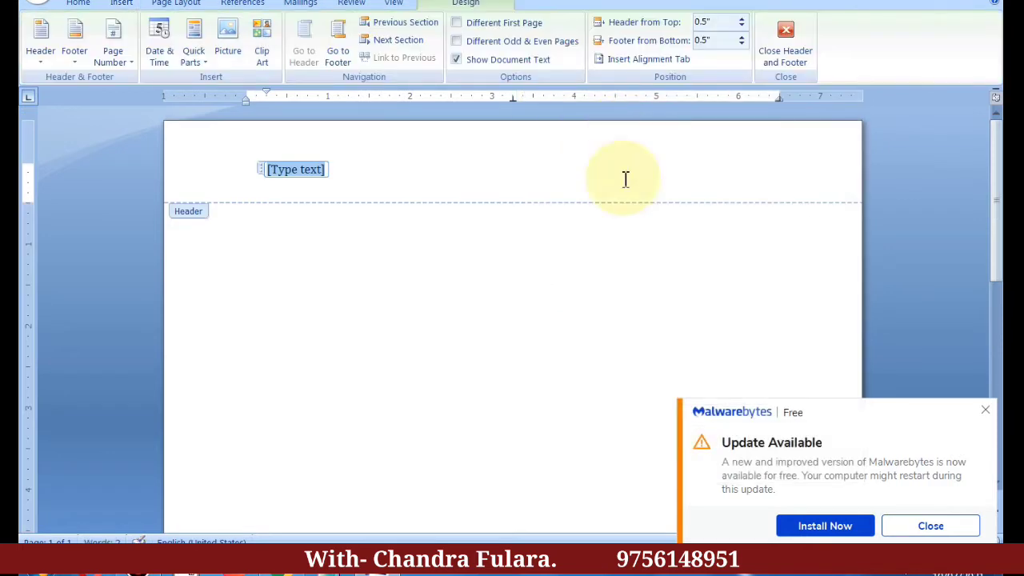
- Dismiss the antivirus popup, type 'computer' over the header placeholder and select it
{"action": "left_click", "coordinate": [912, 526]}
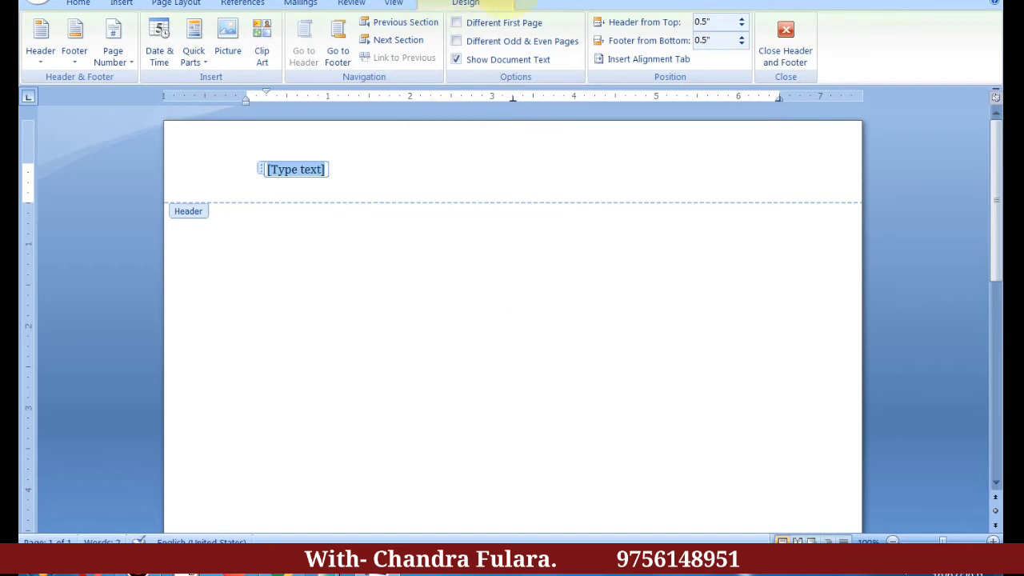
{"action": "type", "text": "computer"}
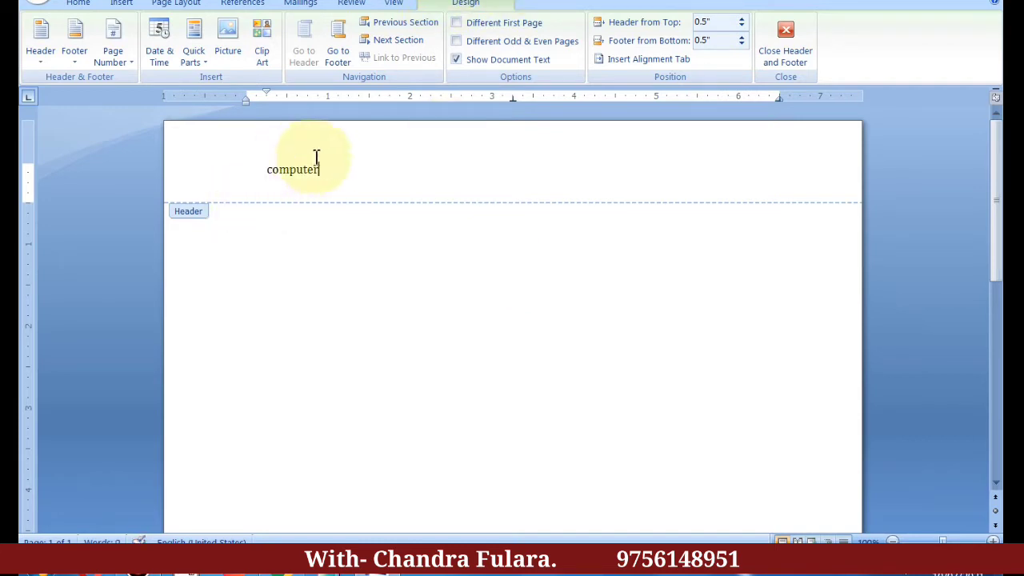
{"action": "left_click_drag", "start_coordinate": [322, 169], "coordinate": [206, 170]}
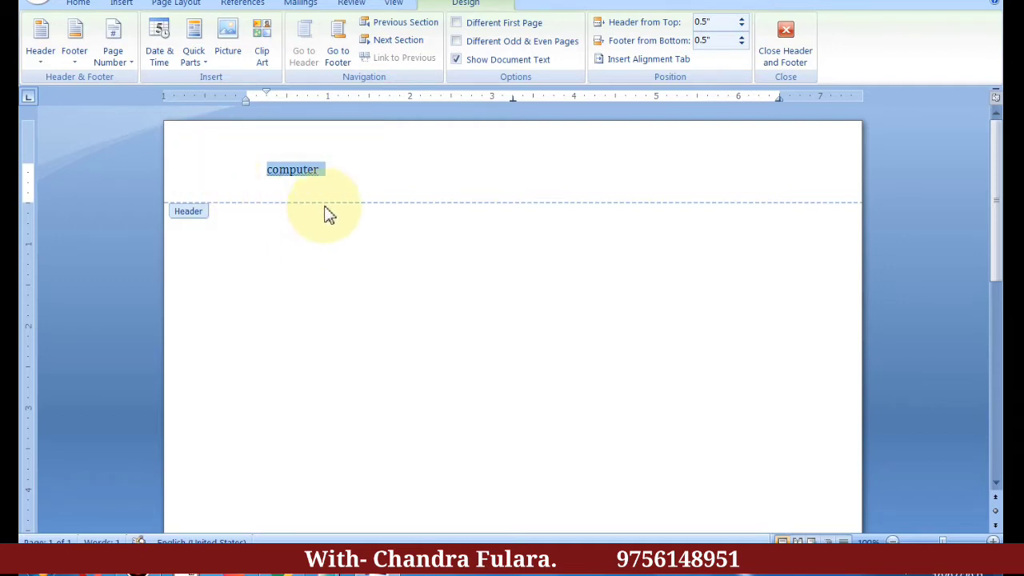
- Format the header word as 18 pt, UPPERCASE, bold Times CG ATT, centred
{"action": "left_click", "coordinate": [80, 5]}
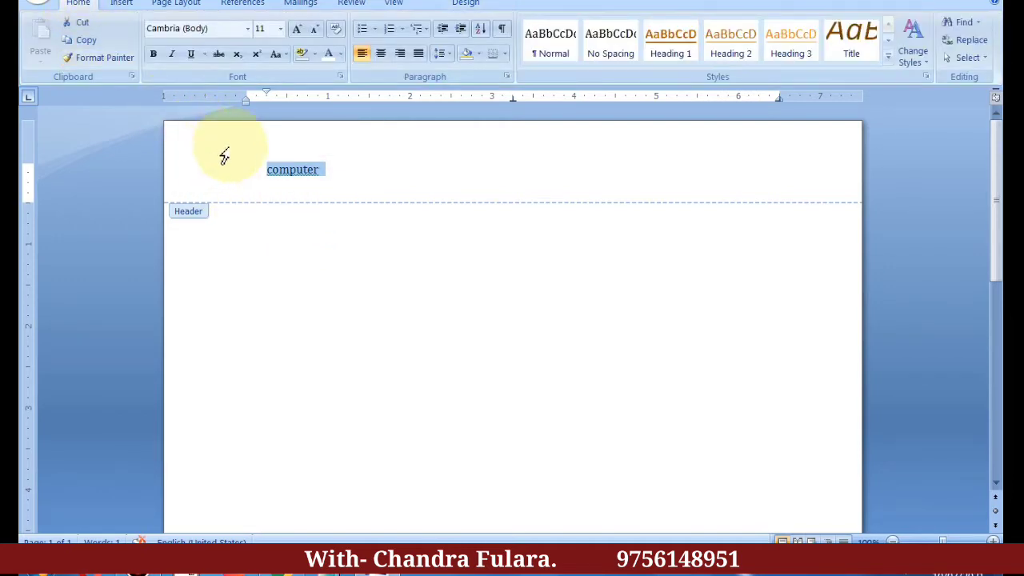
{"action": "left_click", "coordinate": [298, 30]}
{"action": "left_click", "coordinate": [298, 31]}
{"action": "left_click", "coordinate": [298, 30]}
{"action": "left_click", "coordinate": [298, 30]}
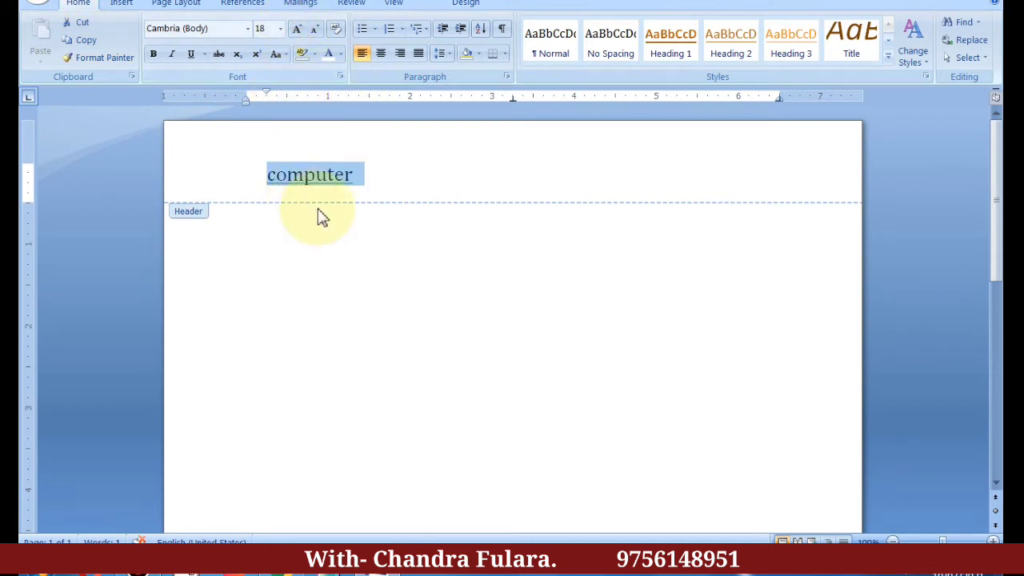
{"action": "left_click", "coordinate": [275, 54]}
{"action": "left_click", "coordinate": [298, 111]}
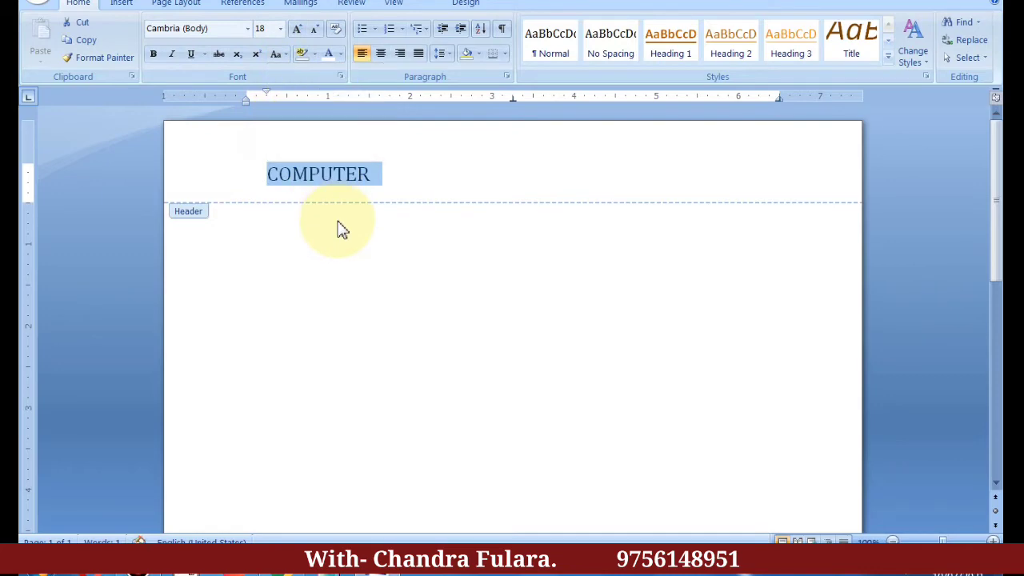
{"action": "left_click", "coordinate": [248, 29]}
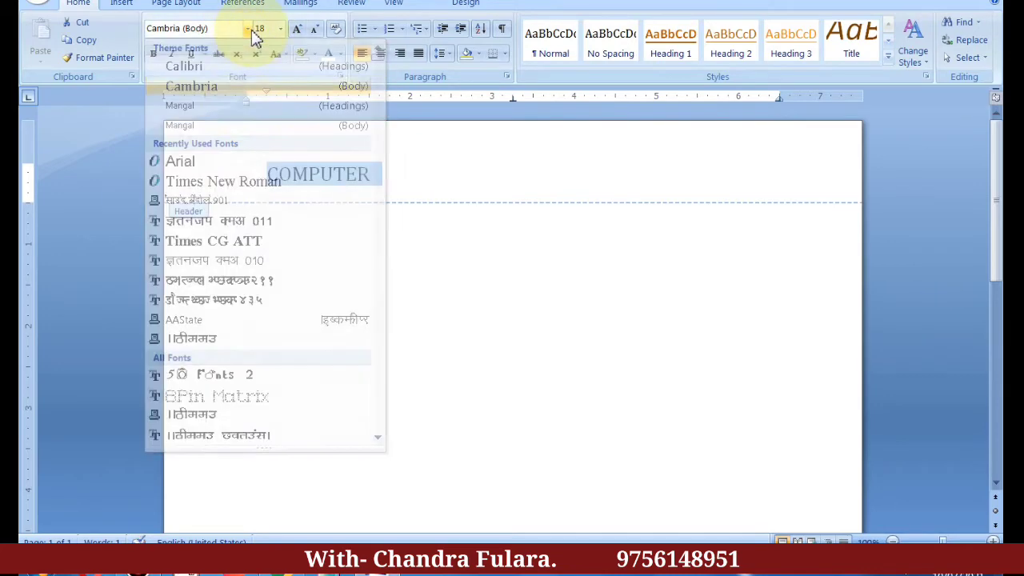
{"action": "left_click", "coordinate": [250, 29]}
{"action": "left_click", "coordinate": [248, 28]}
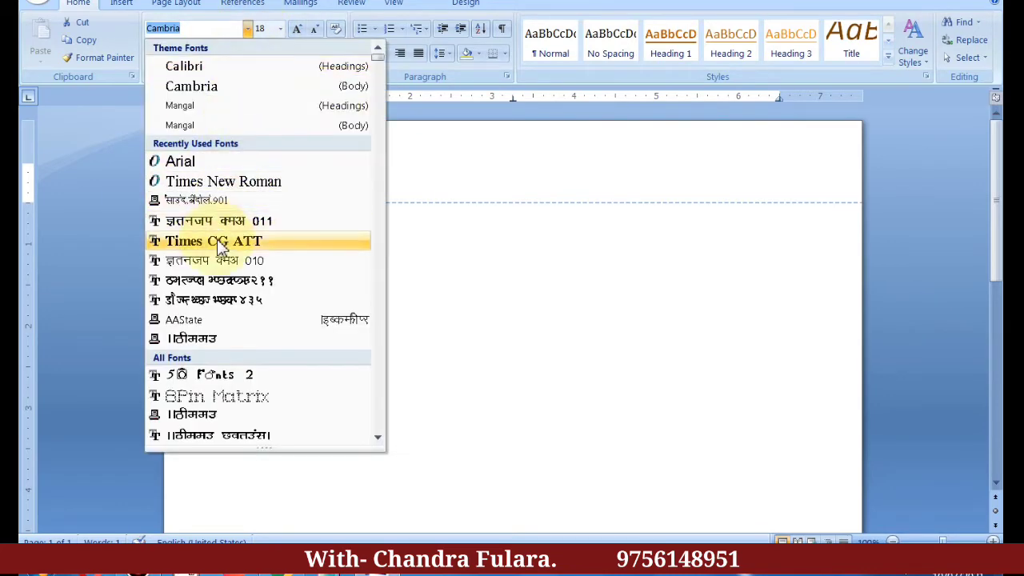
{"action": "left_click", "coordinate": [217, 239]}
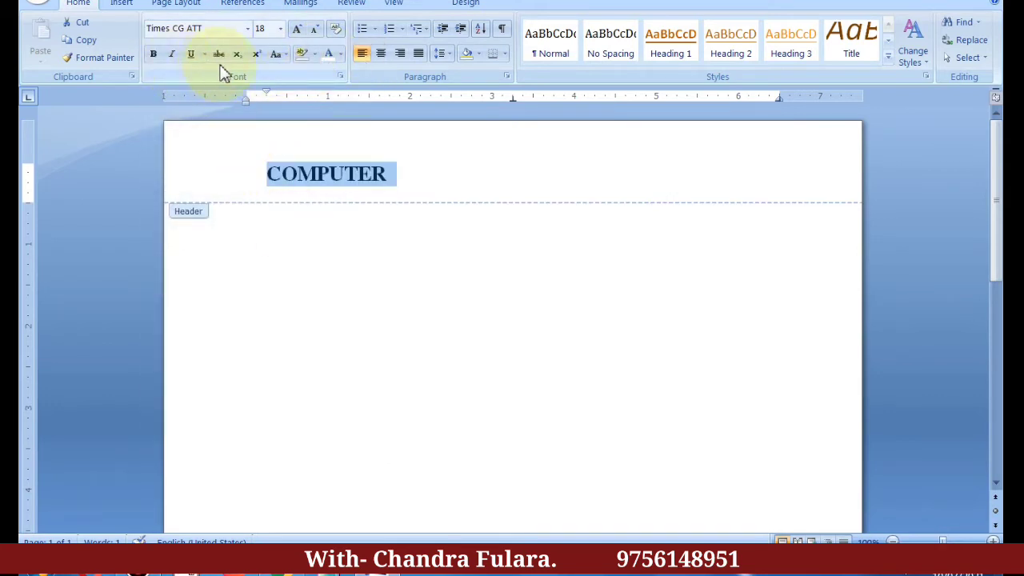
{"action": "left_click", "coordinate": [153, 56]}
{"action": "left_click", "coordinate": [380, 54]}
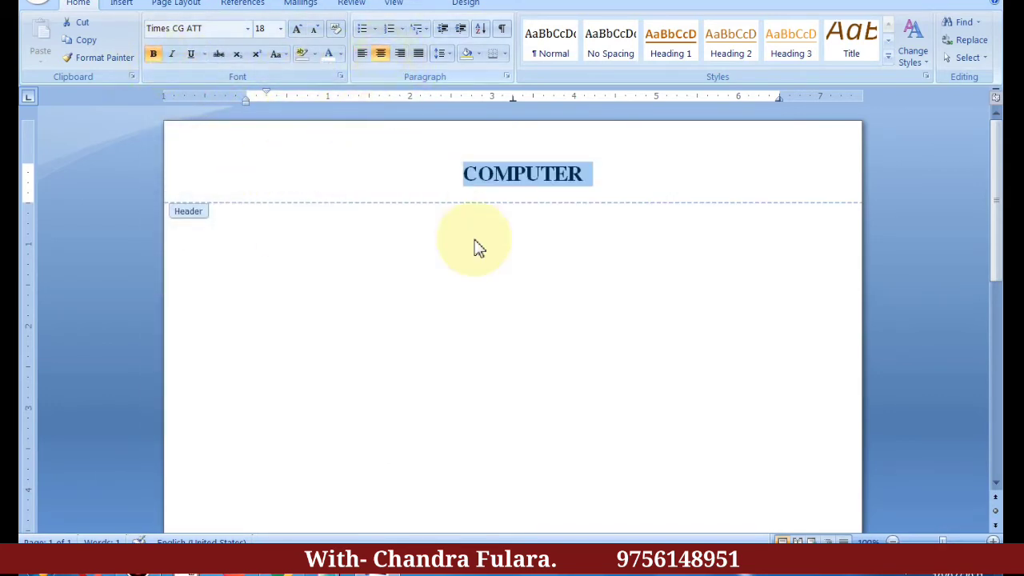
- Apply light-blue shading to the COMPUTER header line
{"action": "left_click", "coordinate": [595, 189]}
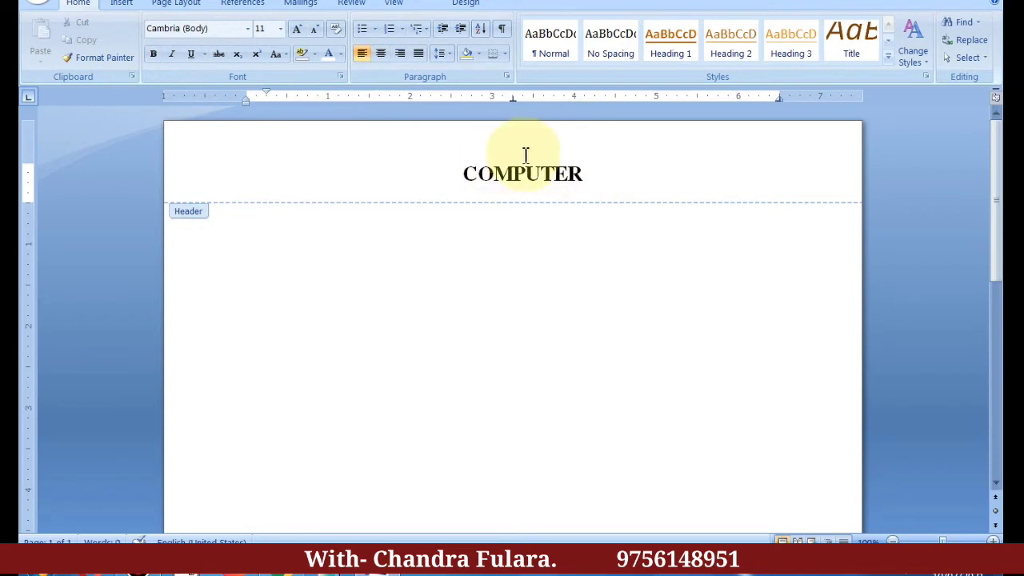
{"action": "left_click_drag", "start_coordinate": [597, 175], "coordinate": [384, 189]}
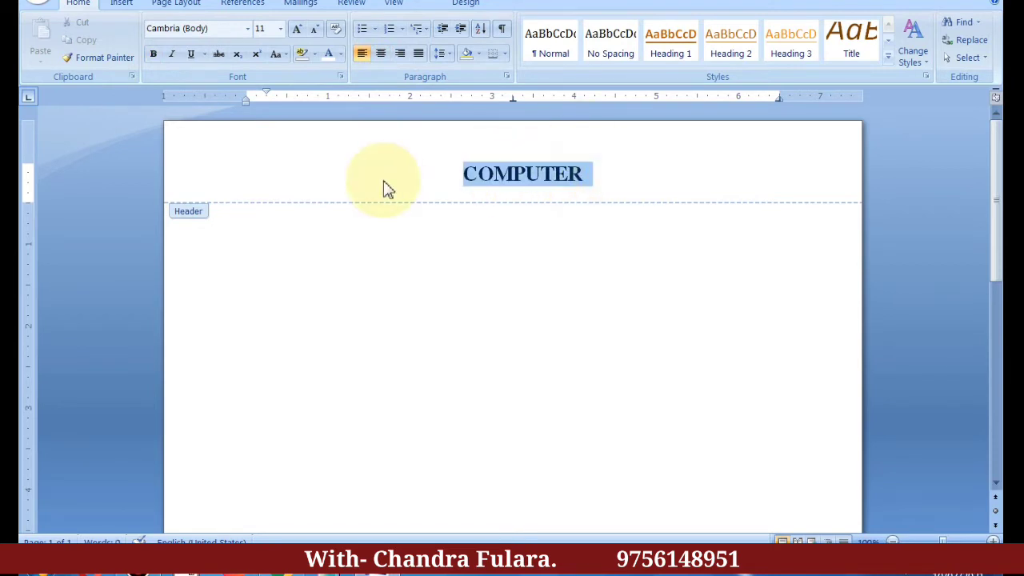
{"action": "left_click", "coordinate": [513, 174]}
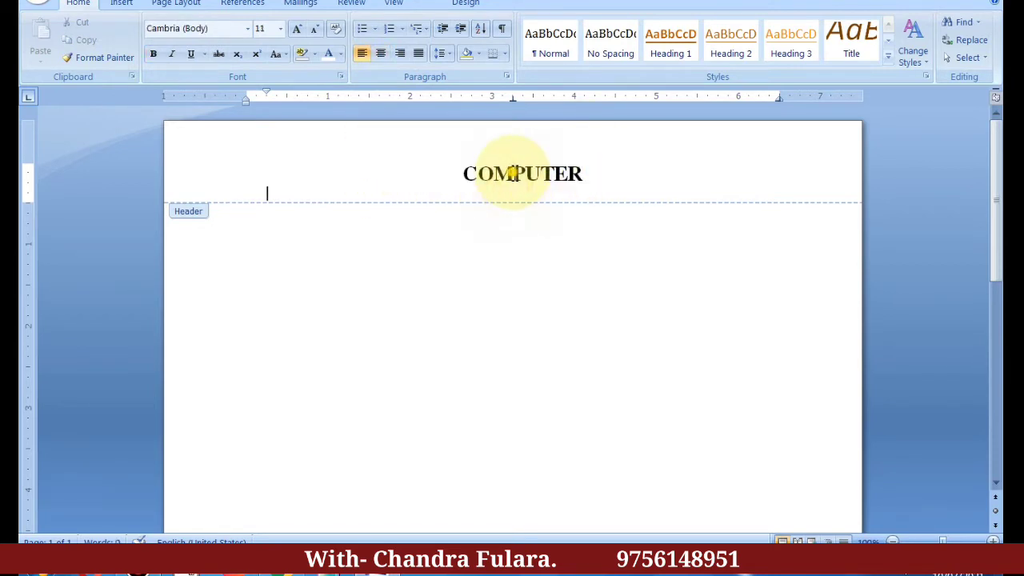
{"action": "left_click", "coordinate": [479, 54]}
{"action": "left_click", "coordinate": [549, 104]}
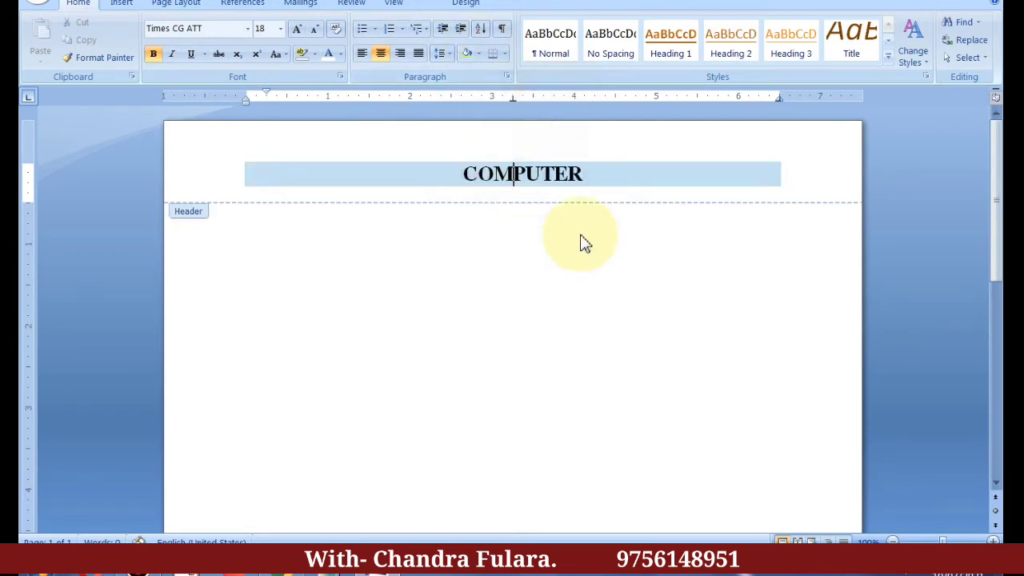
{"action": "key", "text": "End"}
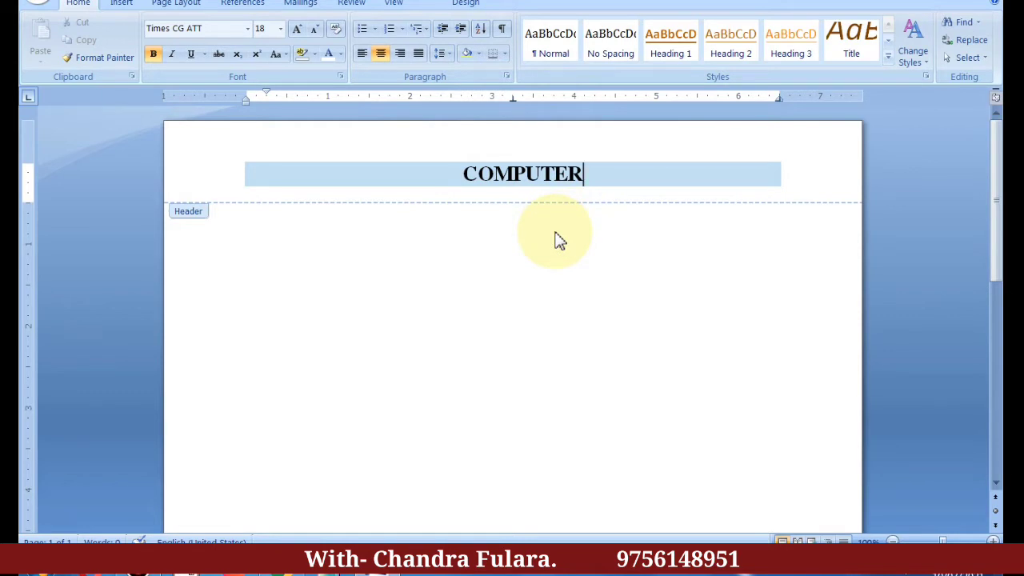
- Close header editing and insert a blank page before the COMPUTER page
{"action": "left_click", "coordinate": [470, 4]}
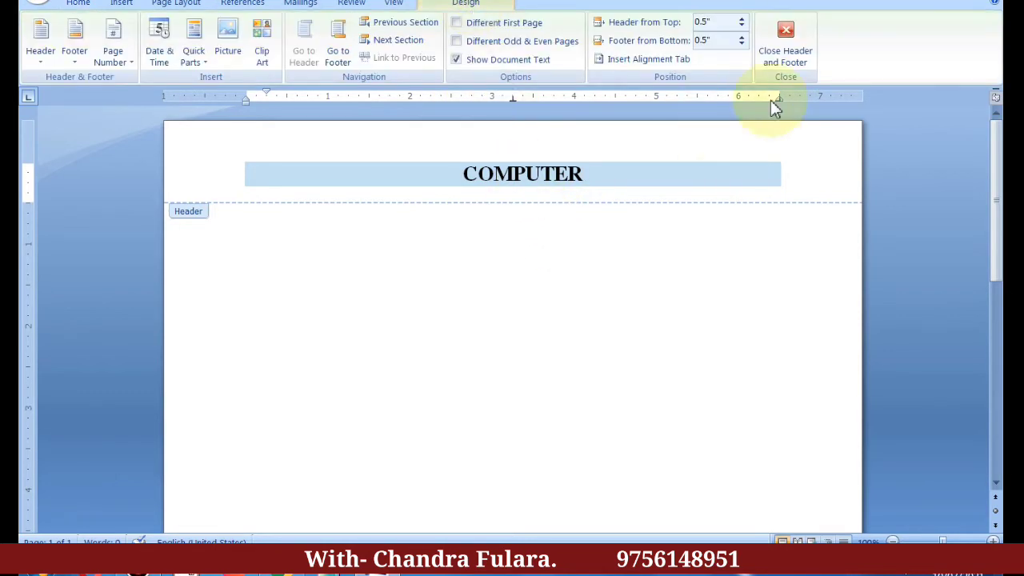
{"action": "left_click", "coordinate": [786, 36]}
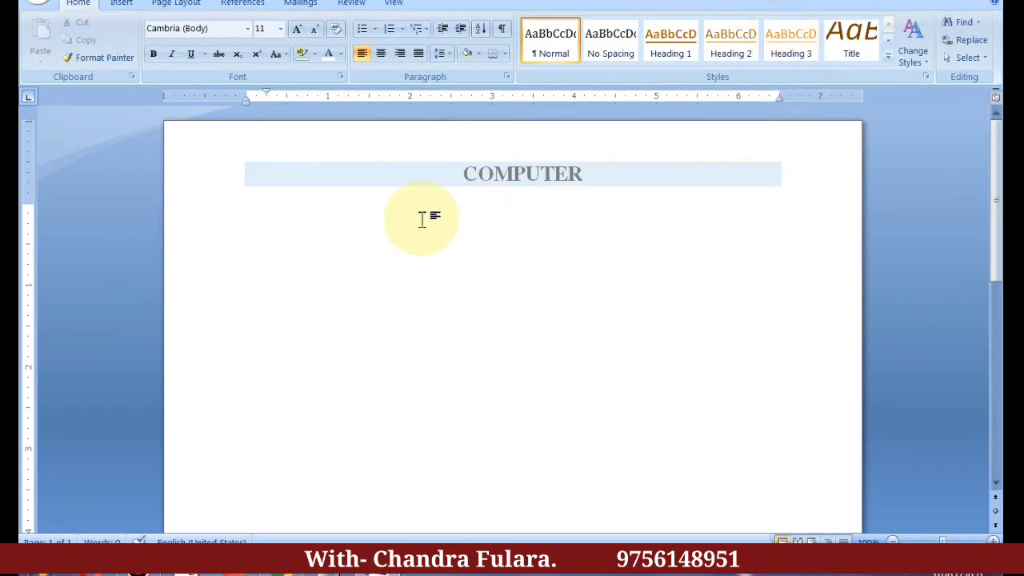
{"action": "left_click", "coordinate": [121, 6]}
{"action": "left_click", "coordinate": [73, 40]}
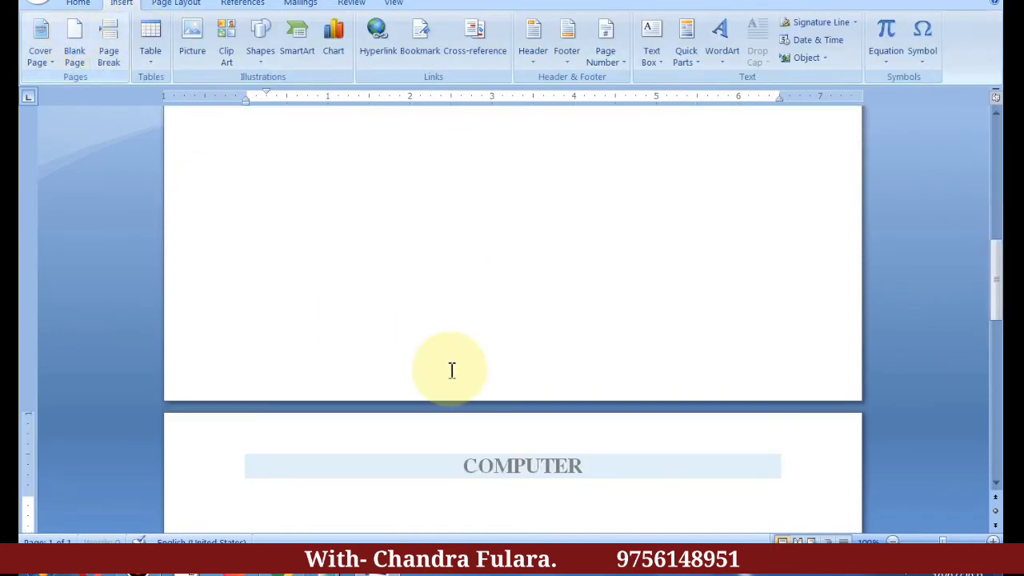
{"action": "scroll", "coordinate": [456, 367], "scroll_direction": "up", "scroll_amount": 5}
{"action": "scroll", "coordinate": [457, 354], "scroll_direction": "down", "scroll_amount": 5}
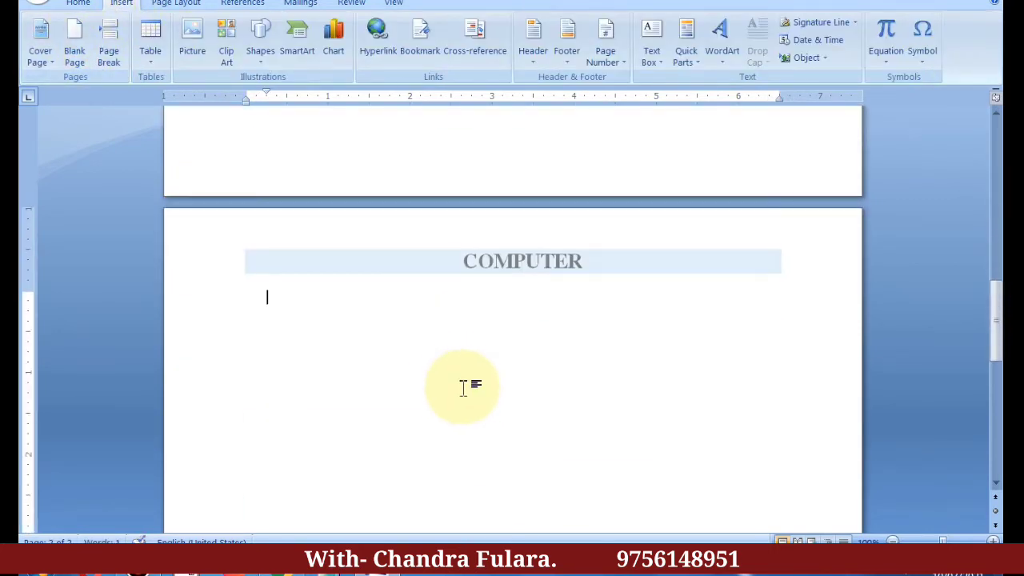
{"action": "scroll", "coordinate": [464, 384], "scroll_direction": "up", "scroll_amount": 5}
{"action": "scroll", "coordinate": [475, 306], "scroll_direction": "up", "scroll_amount": 3}
{"action": "scroll", "coordinate": [480, 309], "scroll_direction": "up", "scroll_amount": 5}
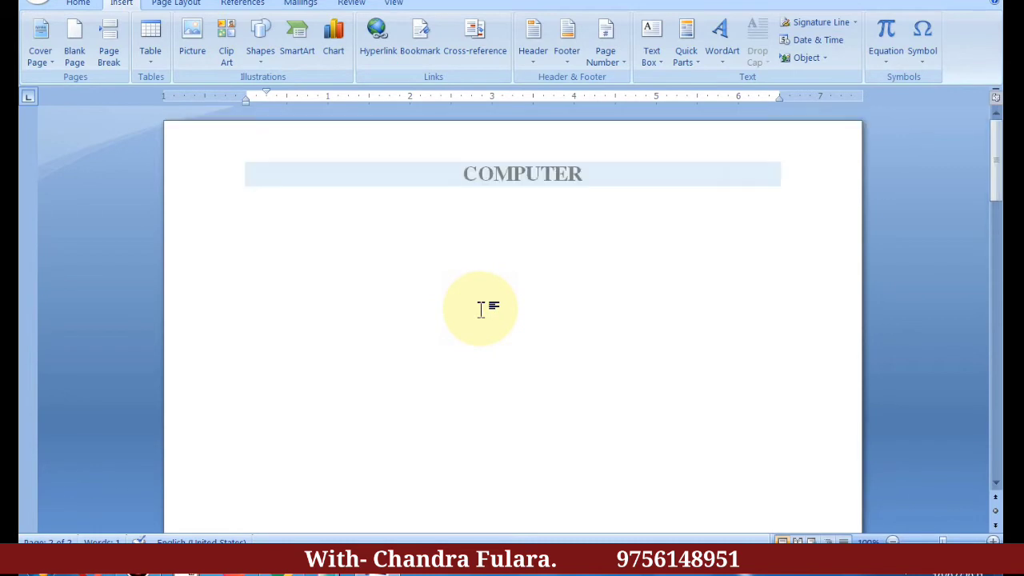
- Reopen the header and delete the COMPUTER header text
{"action": "double_click", "coordinate": [552, 179]}
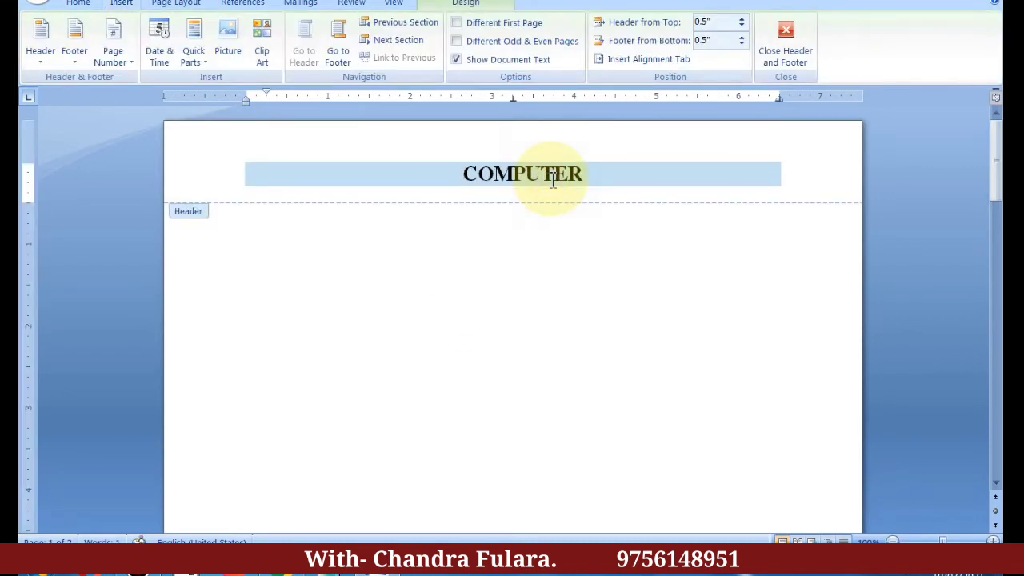
{"action": "left_click", "coordinate": [790, 170]}
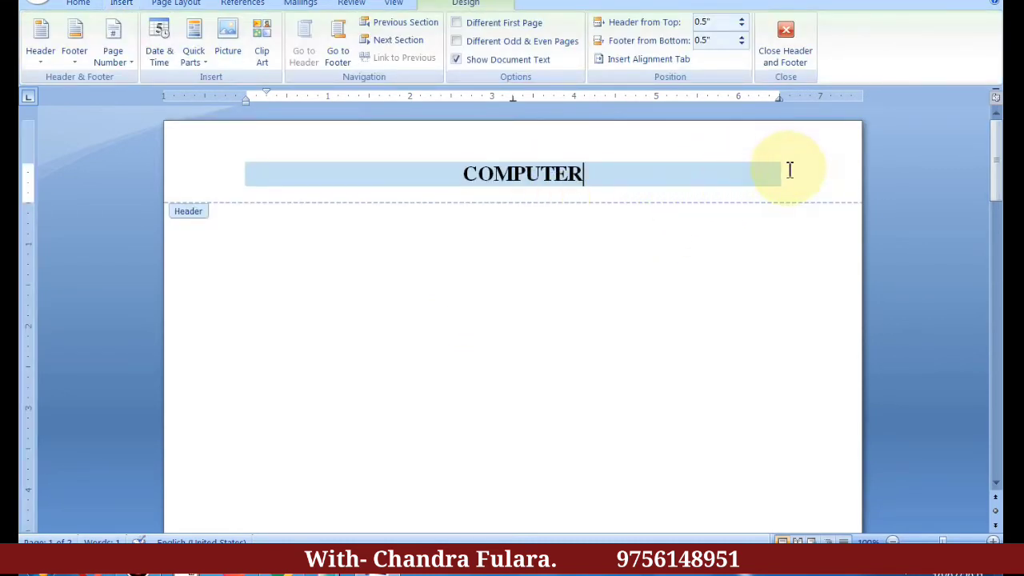
{"action": "left_click", "coordinate": [183, 188]}
{"action": "key", "text": "Delete"}
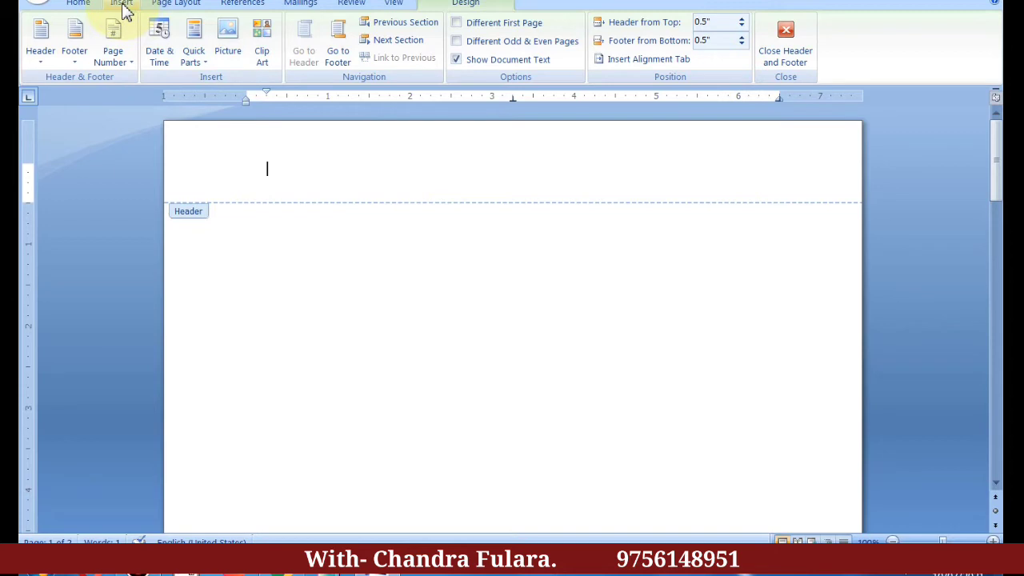
- Insert the computer clip art into the header and shrink it to about a third
{"action": "left_click", "coordinate": [262, 48]}
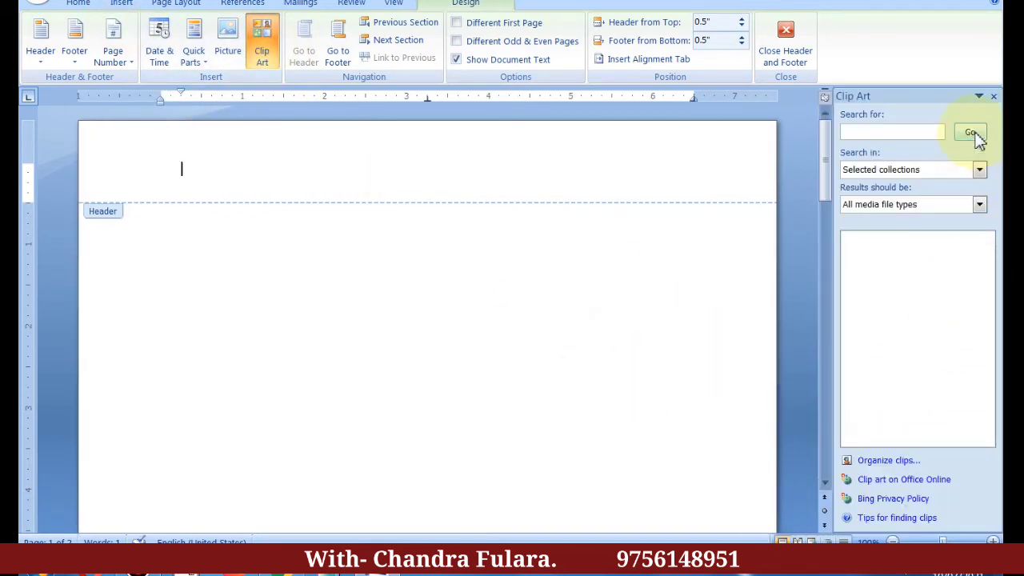
{"action": "left_click", "coordinate": [969, 133]}
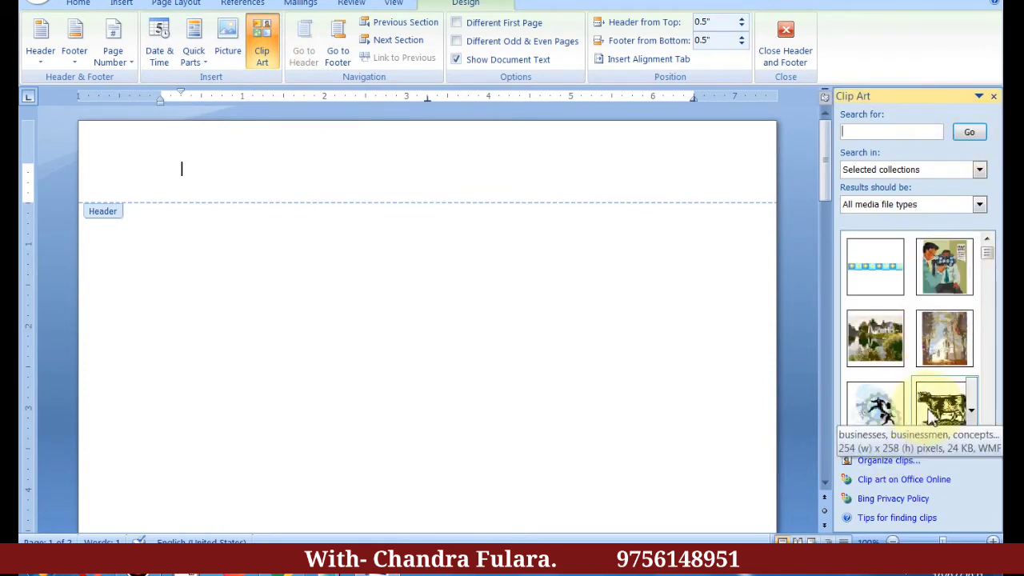
{"action": "left_click_drag", "start_coordinate": [988, 254], "coordinate": [991, 308]}
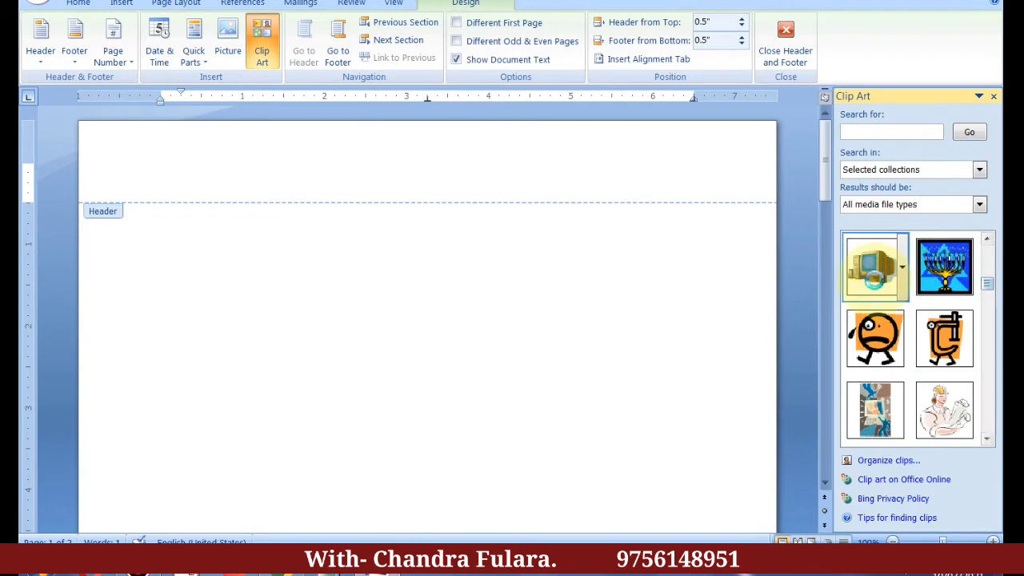
{"action": "left_click", "coordinate": [881, 268]}
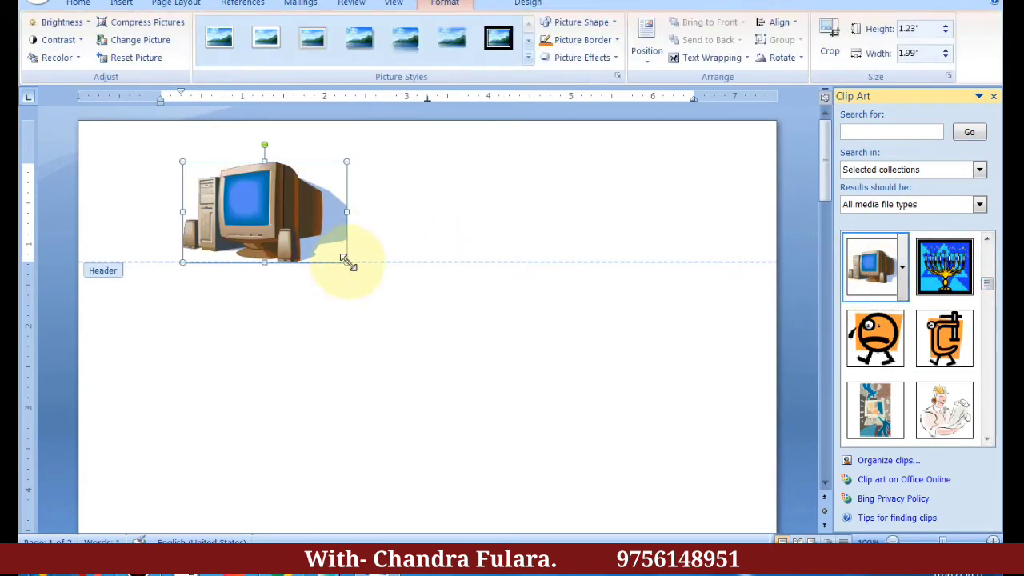
{"action": "left_click_drag", "start_coordinate": [347, 262], "coordinate": [239, 195]}
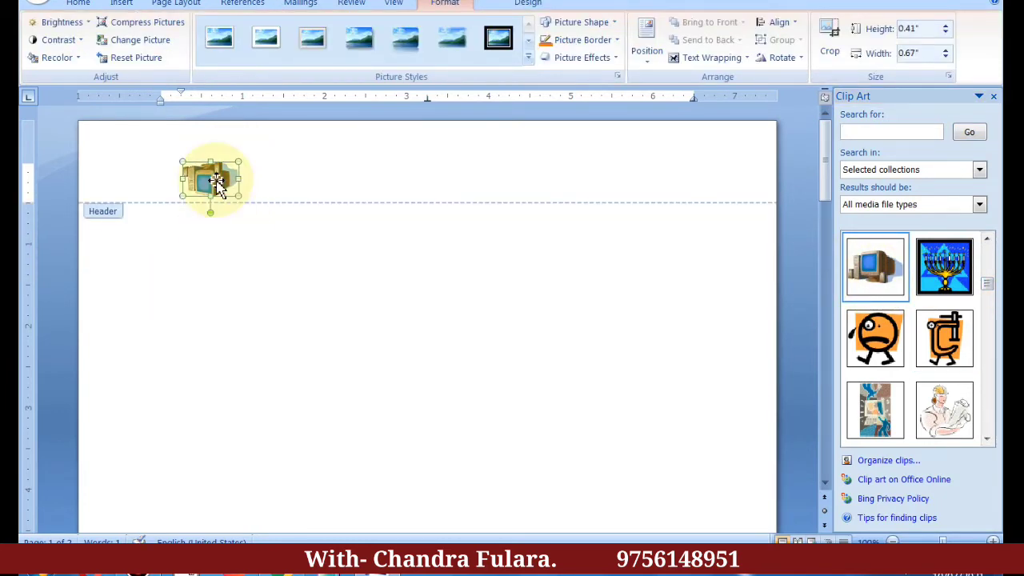
- Set the picture In Front of Text, resize it to 0.75 × 1.21 inches at the header's right end
{"action": "left_click", "coordinate": [716, 57]}
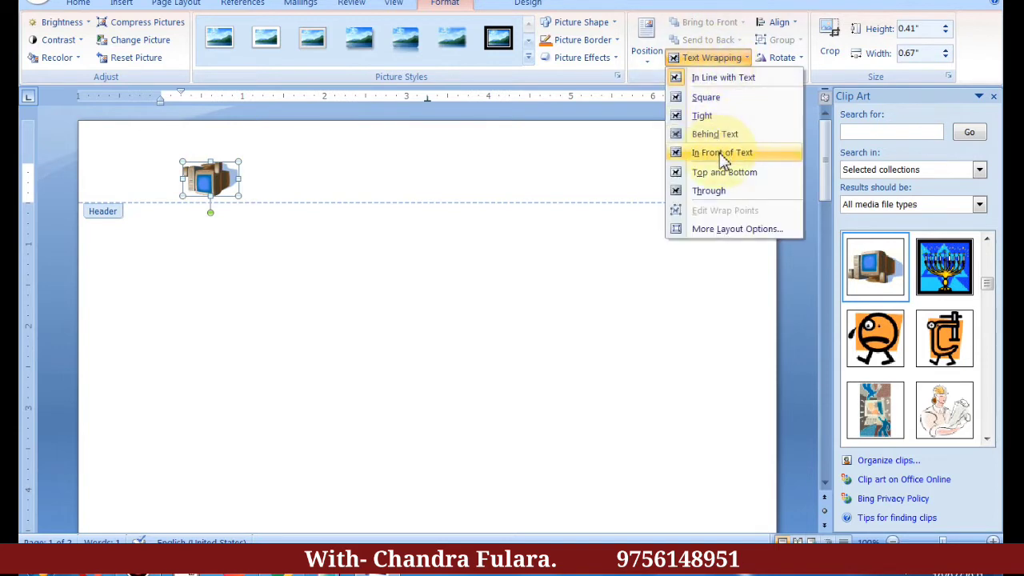
{"action": "left_click", "coordinate": [723, 153]}
{"action": "mouse_move", "coordinate": [211, 180]}
{"action": "left_mouse_down"}
{"action": "mouse_move", "coordinate": [714, 154]}
{"action": "mouse_move", "coordinate": [709, 176]}
{"action": "mouse_move", "coordinate": [634, 202]}
{"action": "left_mouse_up"}
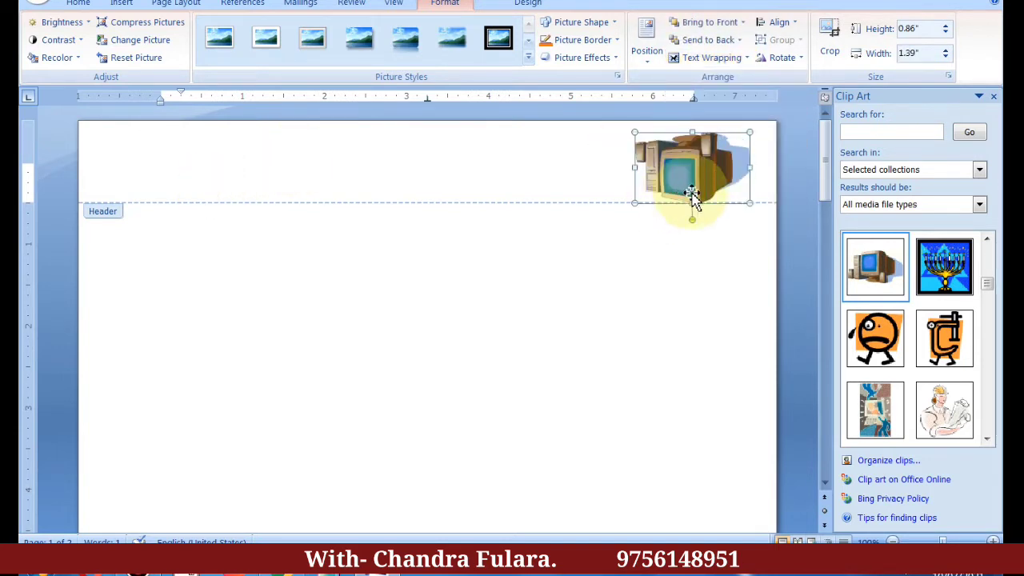
{"action": "left_click_drag", "start_coordinate": [750, 203], "coordinate": [737, 194]}
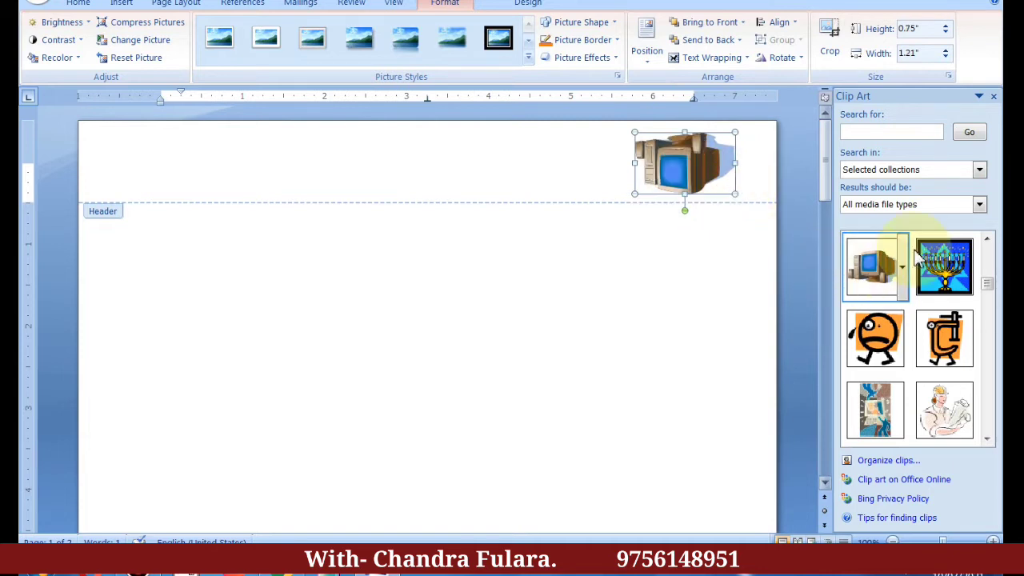
{"action": "left_click", "coordinate": [993, 97]}
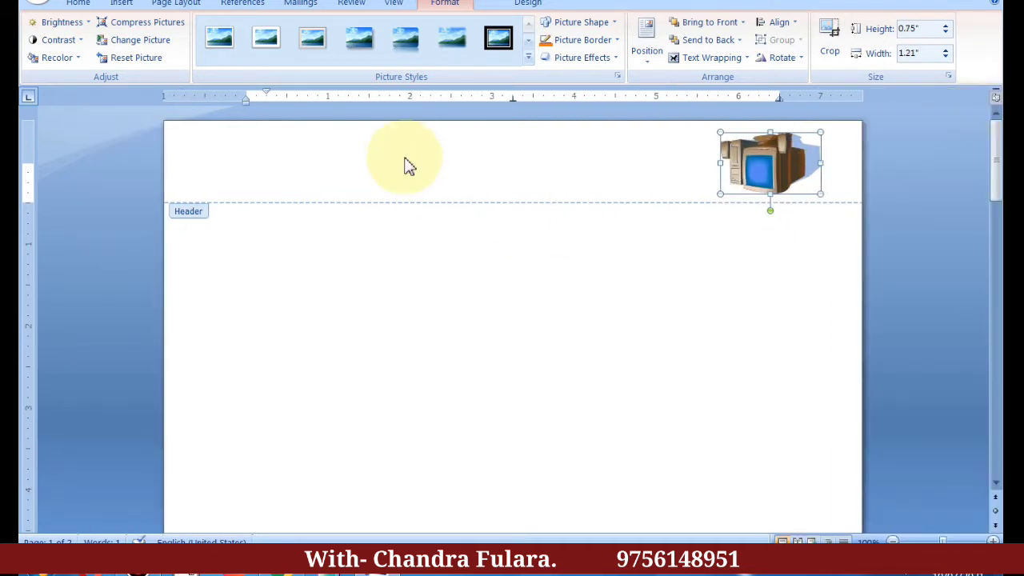
{"action": "left_click", "coordinate": [432, 152]}
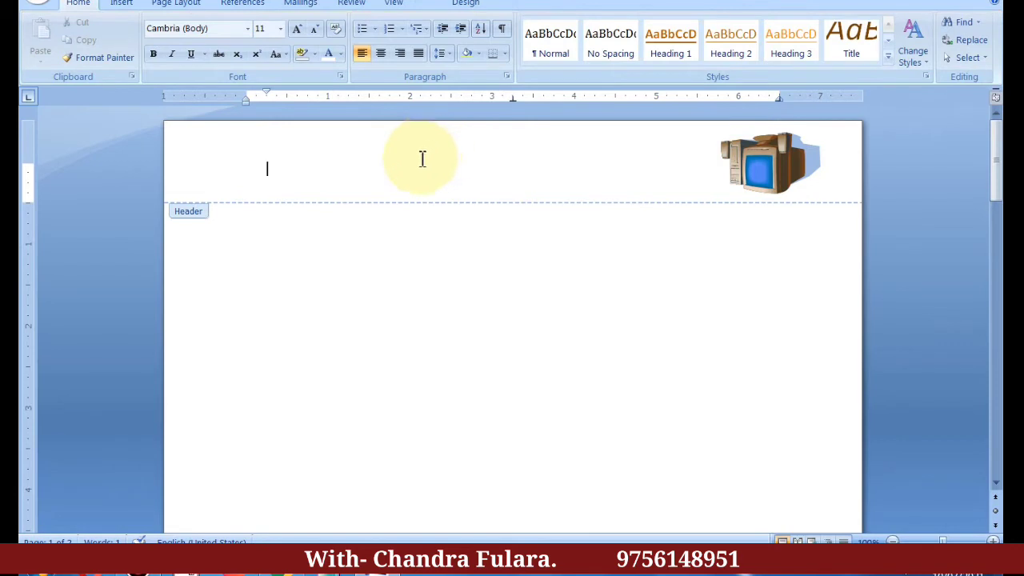
{"action": "left_click", "coordinate": [458, 5]}
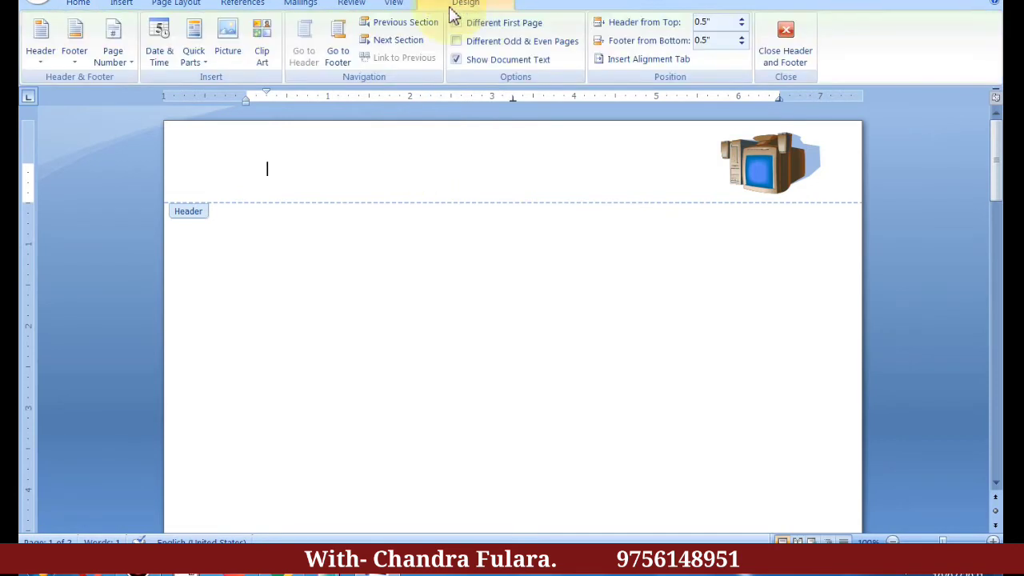
- Apply the Mod (Even Page) header design and enter 'computer' as its title
{"action": "left_click", "coordinate": [39, 65]}
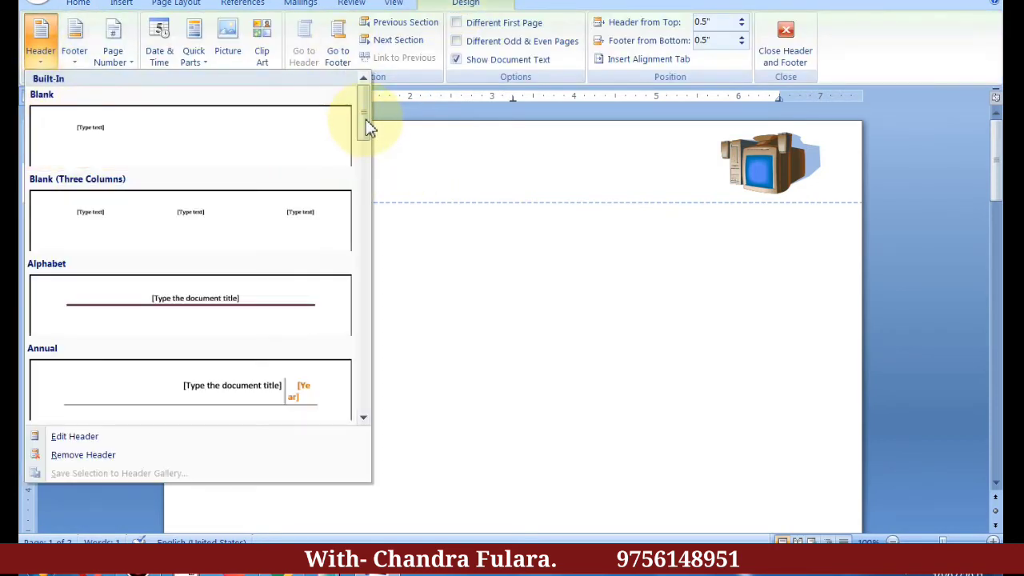
{"action": "left_click_drag", "start_coordinate": [365, 126], "coordinate": [362, 259]}
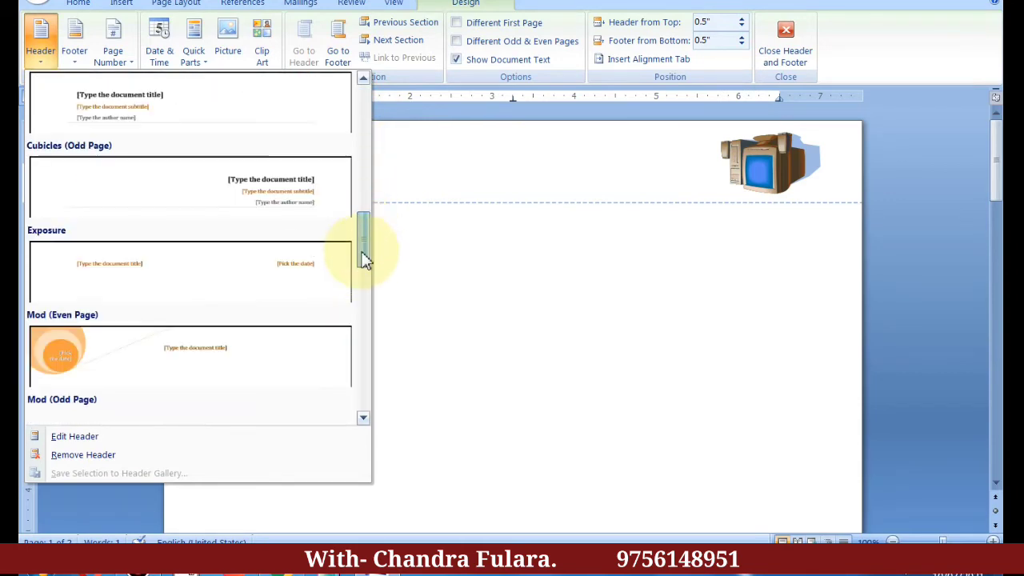
{"action": "left_click", "coordinate": [200, 343]}
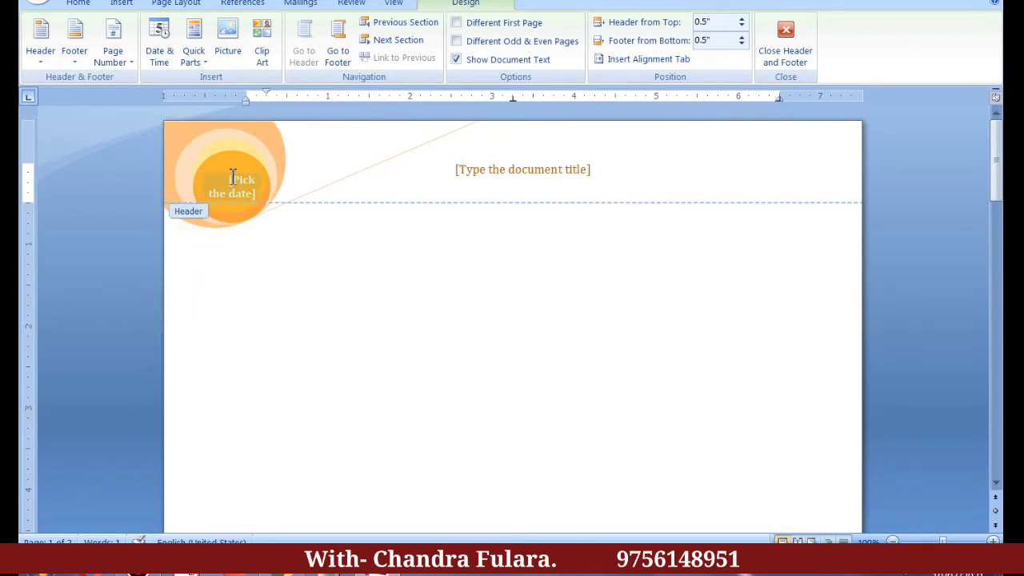
{"action": "left_click", "coordinate": [668, 170]}
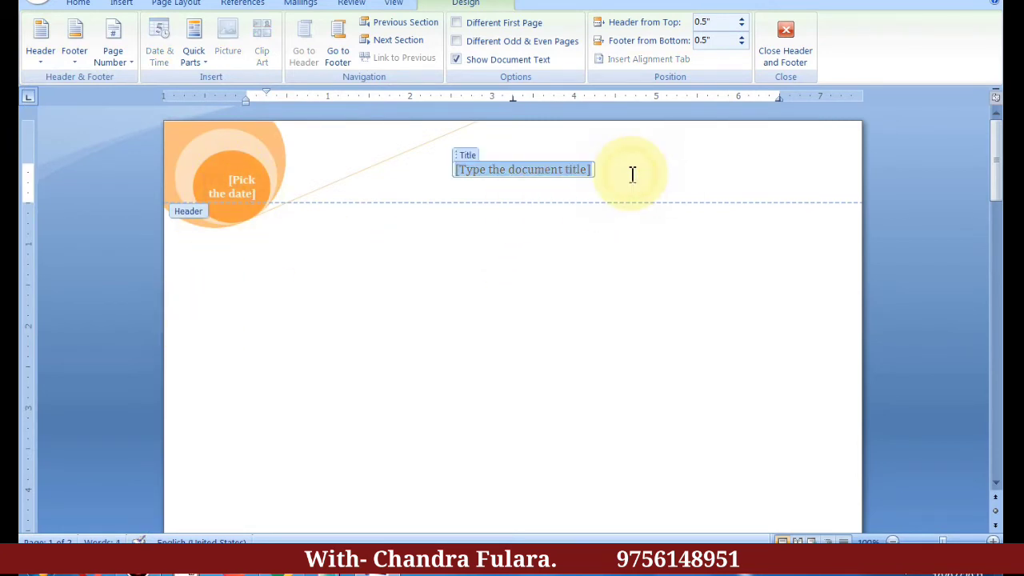
{"action": "type", "text": "c"}
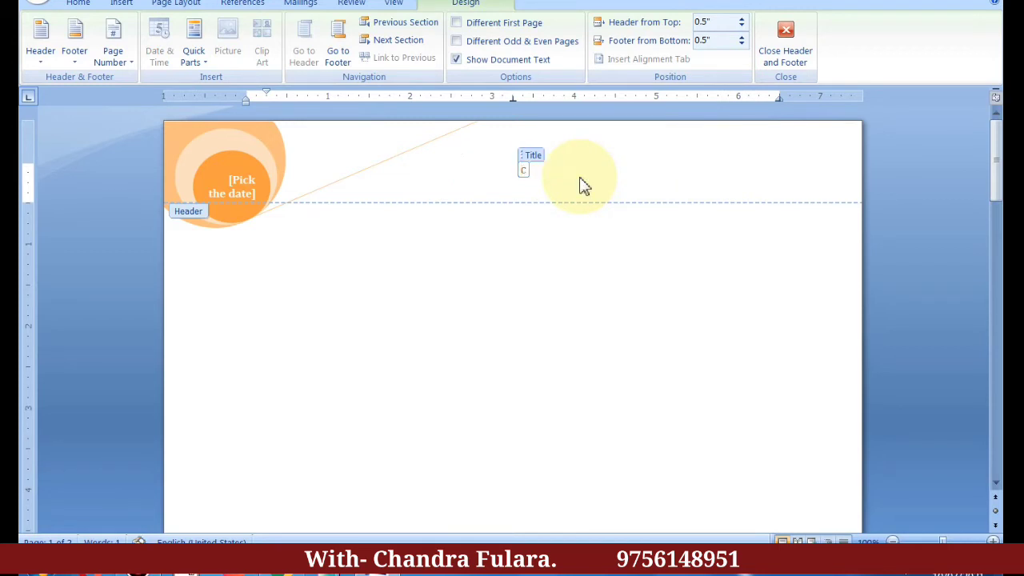
{"action": "type", "text": "ompu"}
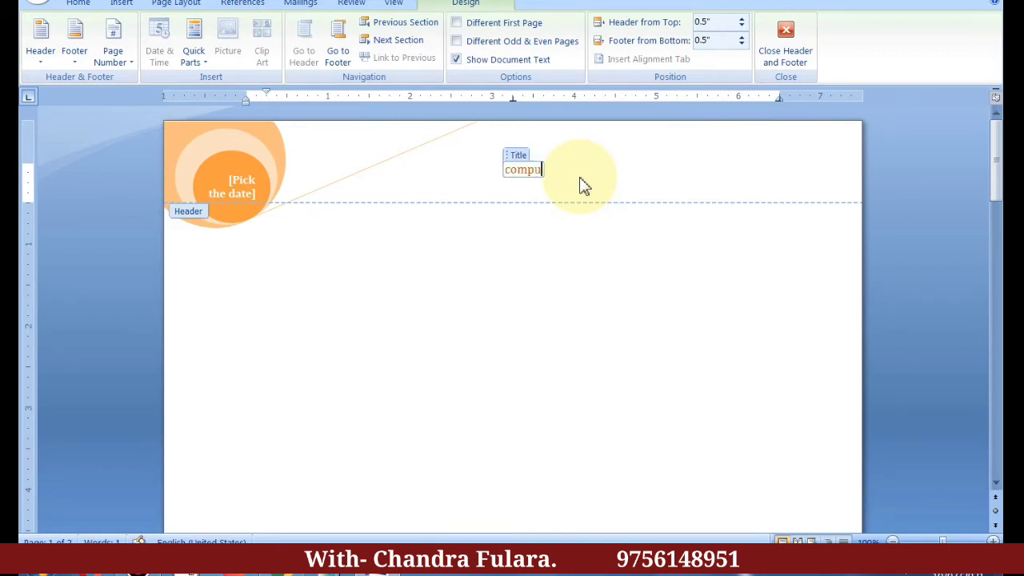
{"action": "type", "text": "ter"}
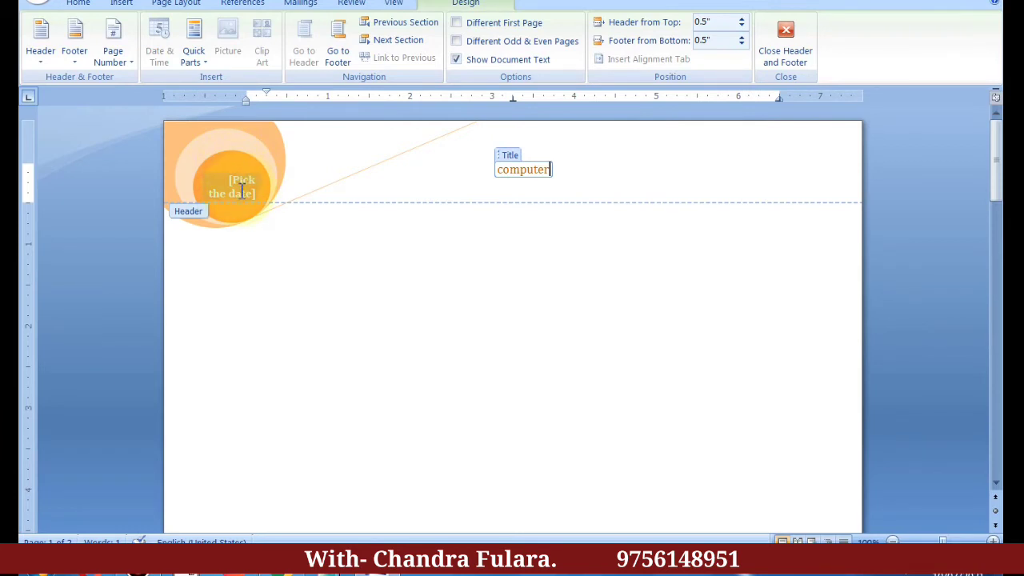
{"action": "left_click", "coordinate": [538, 253]}
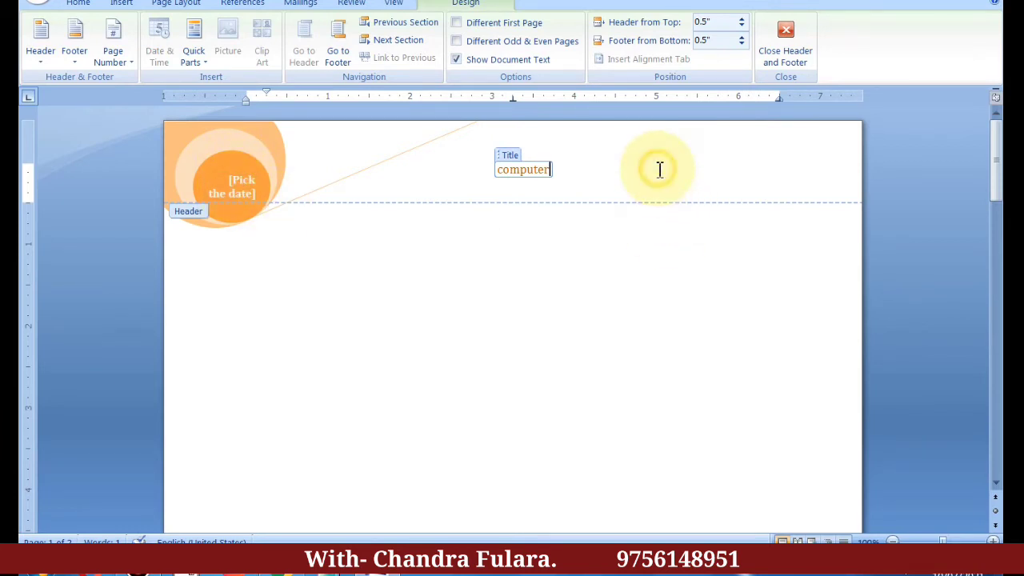
{"action": "left_click", "coordinate": [659, 170]}
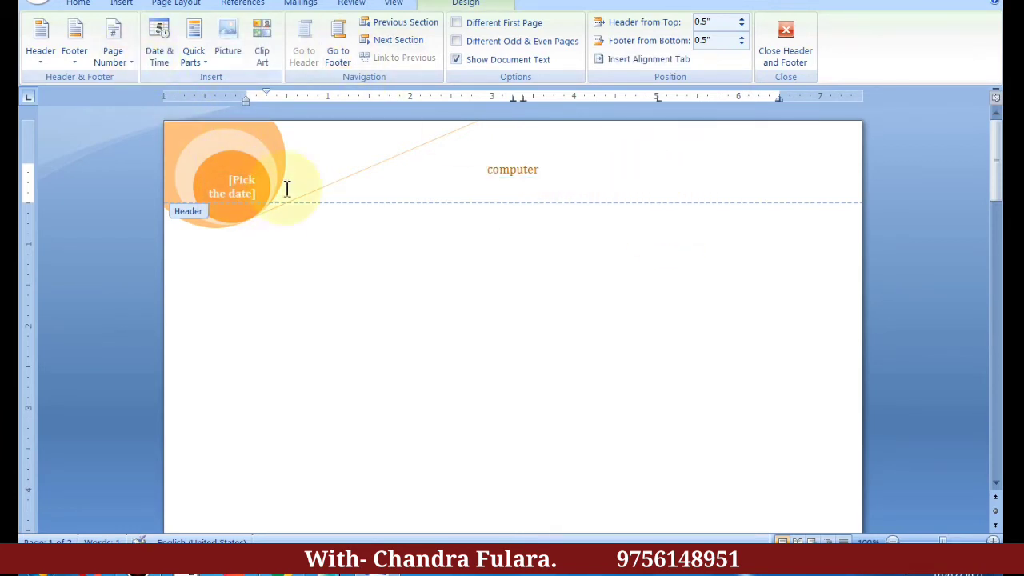
- Insert the computer clip art again, set it In Front of Text, shrink it and move it right
{"action": "left_click", "coordinate": [263, 40]}
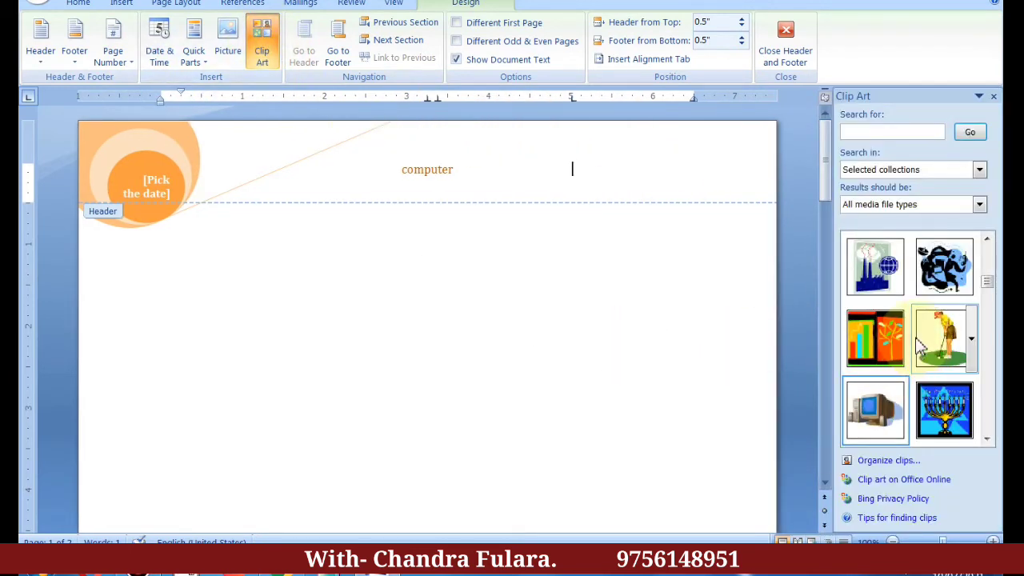
{"action": "left_click", "coordinate": [875, 409]}
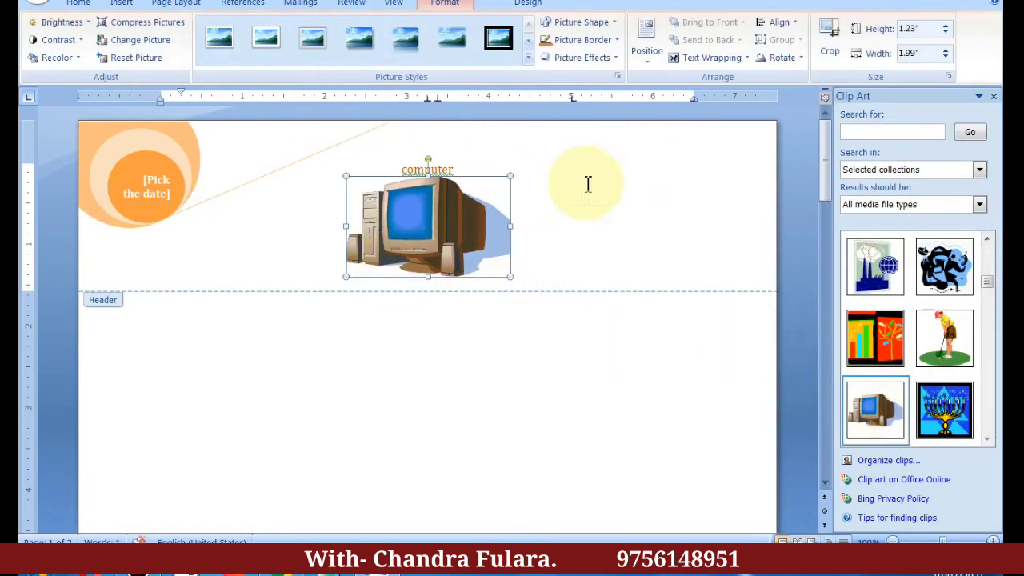
{"action": "left_click", "coordinate": [736, 57]}
{"action": "left_click", "coordinate": [718, 165]}
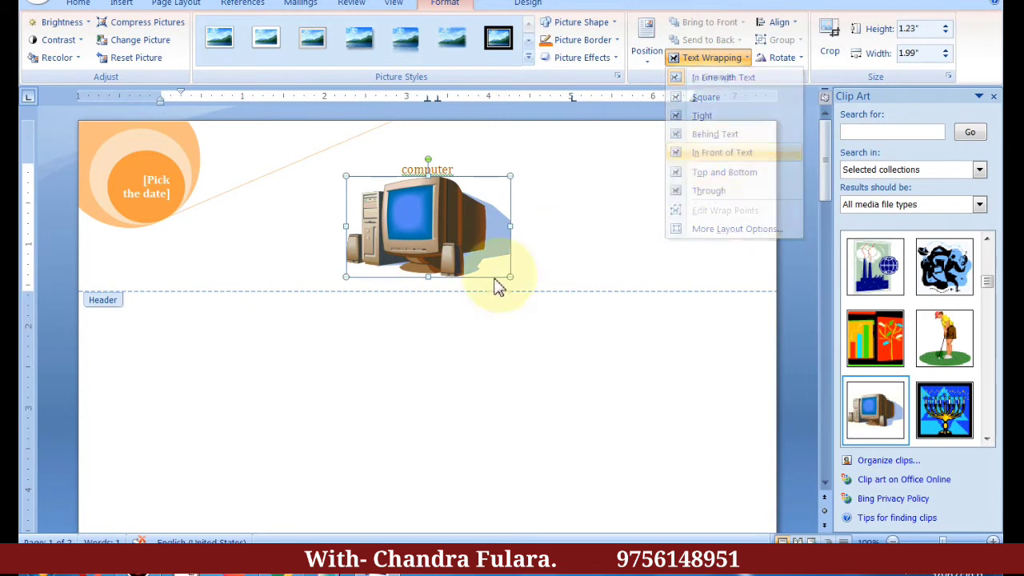
{"action": "left_click_drag", "start_coordinate": [509, 276], "coordinate": [440, 233]}
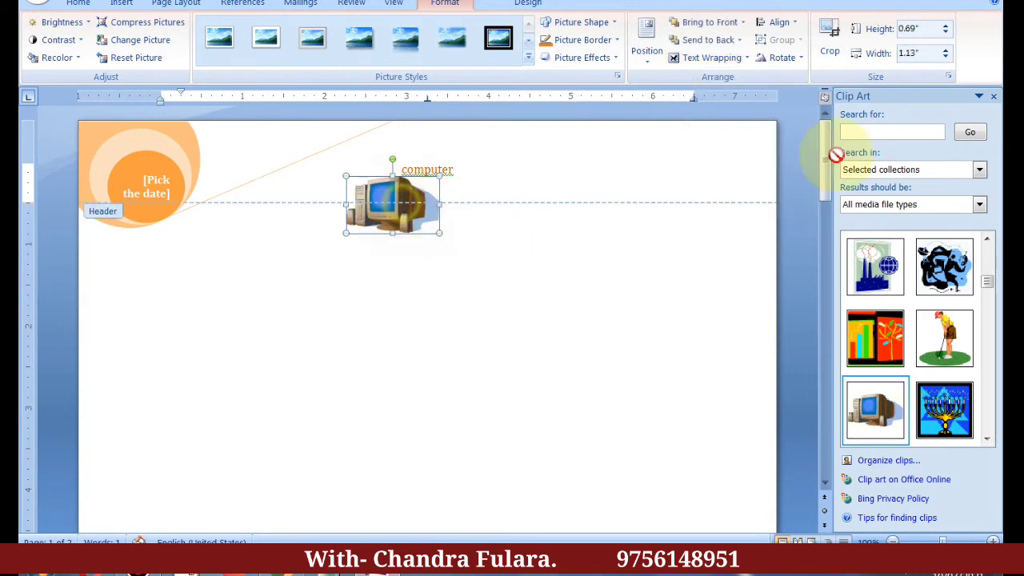
{"action": "left_click_drag", "start_coordinate": [772, 160], "coordinate": [720, 162]}
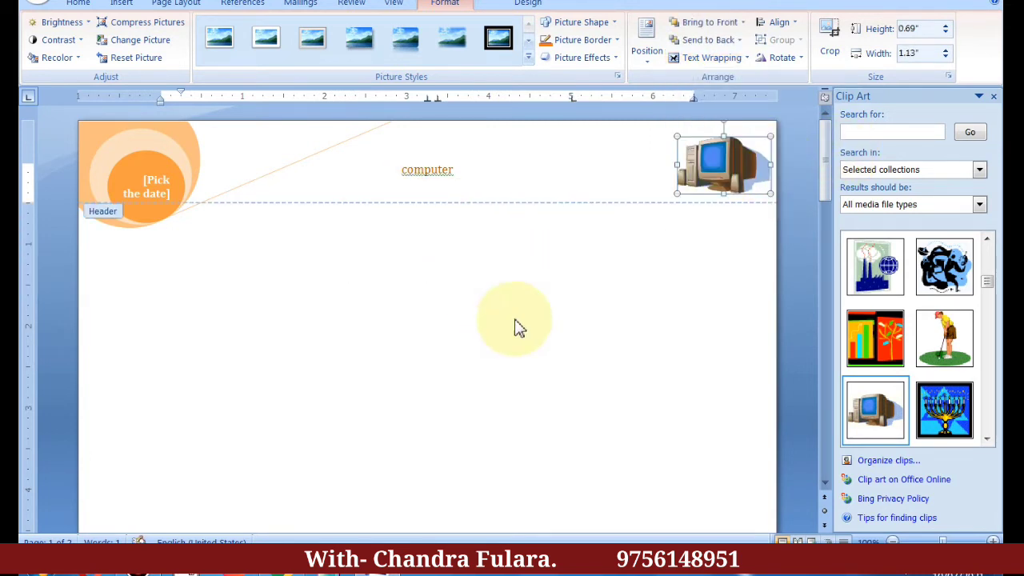
- Change the header title to UPPERCASE COMPUTER and close the Clip Art pane
{"action": "double_click", "coordinate": [469, 170]}
{"action": "left_click", "coordinate": [80, 4]}
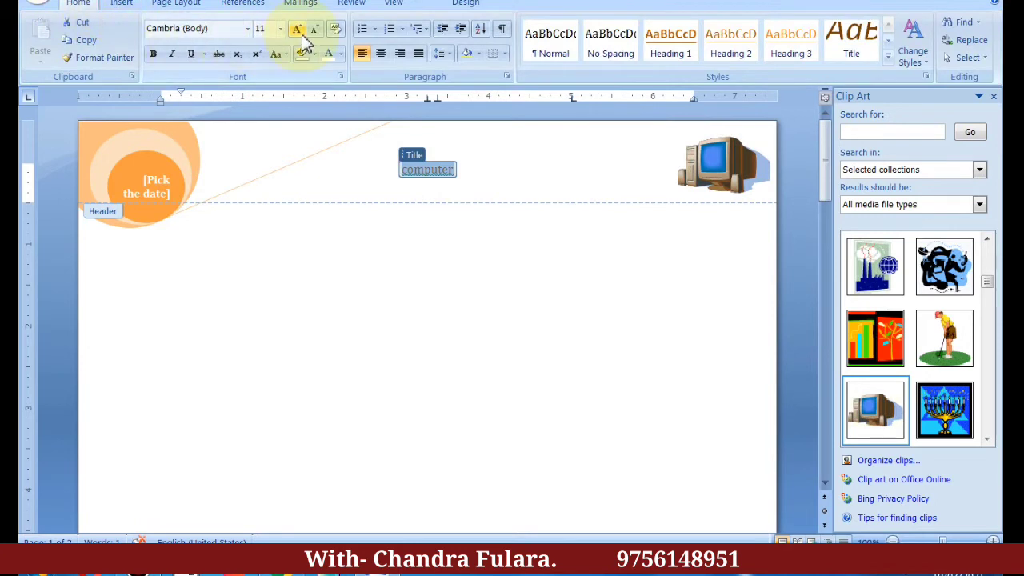
{"action": "left_click", "coordinate": [280, 55]}
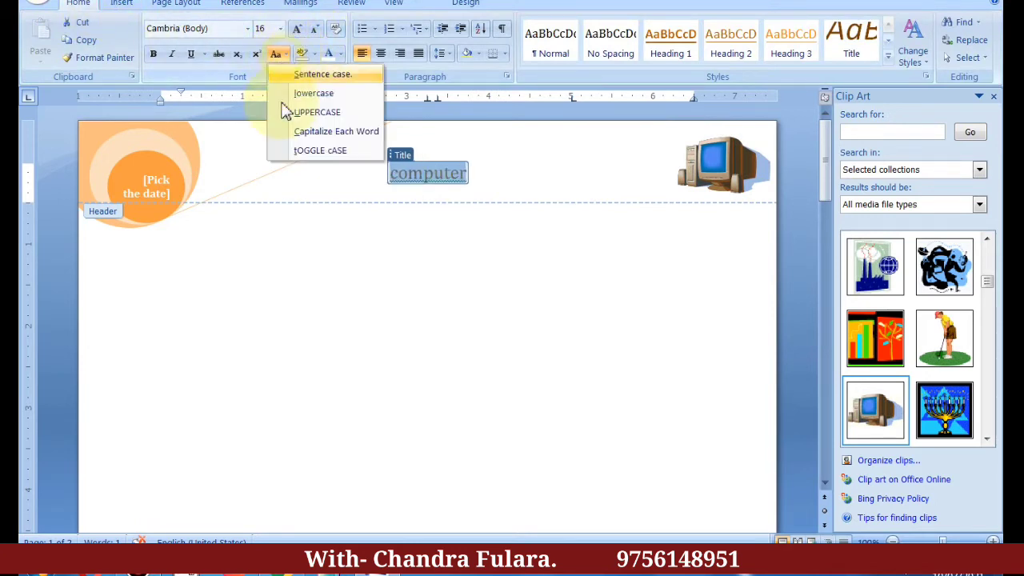
{"action": "left_click", "coordinate": [300, 110]}
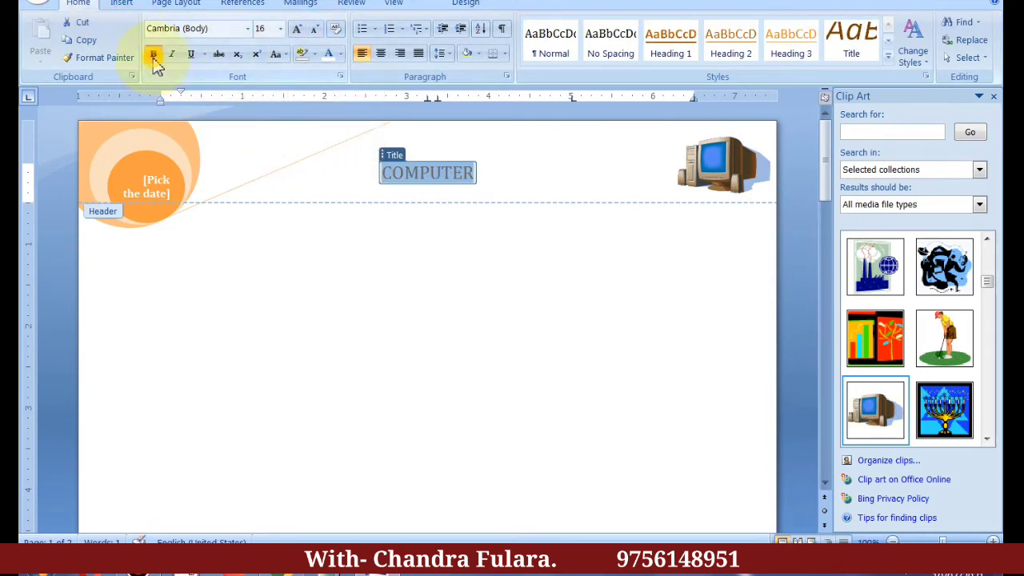
{"action": "left_click", "coordinate": [542, 185]}
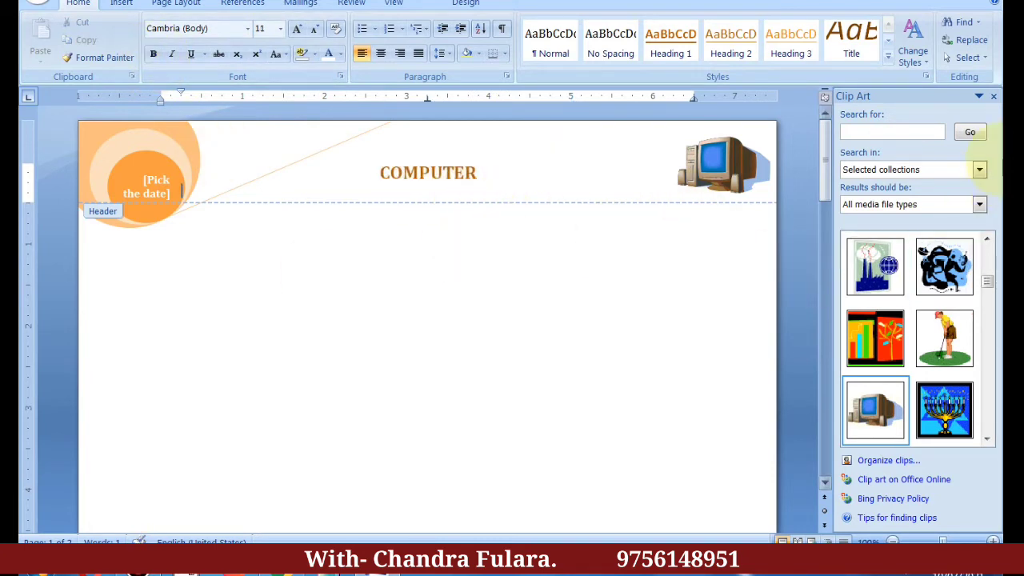
{"action": "left_click", "coordinate": [993, 96]}
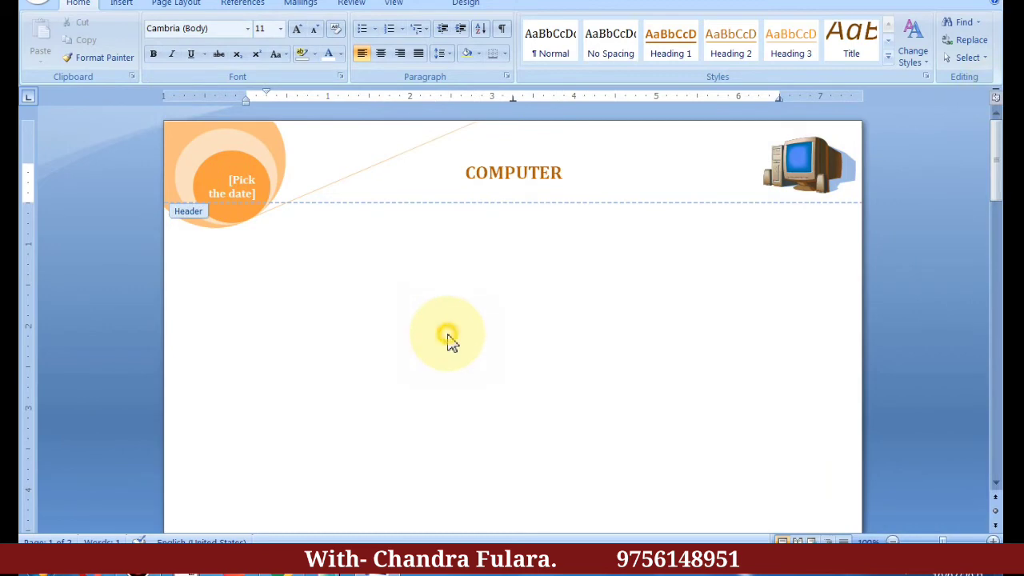
- Leave header editing, then reopen the header for editing
{"action": "left_click", "coordinate": [468, 4]}
{"action": "left_click", "coordinate": [786, 38]}
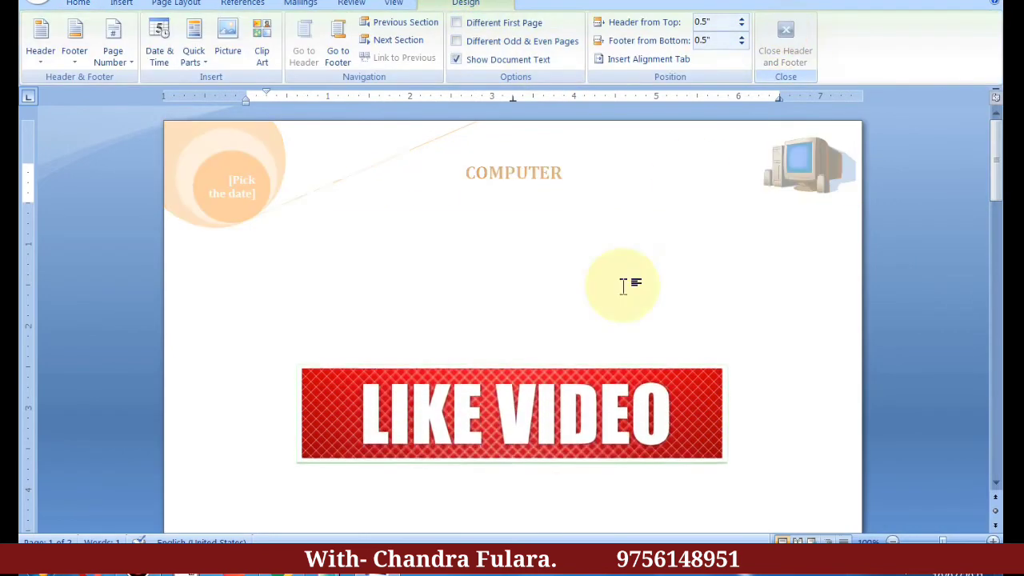
{"action": "double_click", "coordinate": [623, 286]}
{"action": "scroll", "coordinate": [611, 301], "scroll_direction": "up", "scroll_amount": 2}
{"action": "scroll", "coordinate": [595, 297], "scroll_direction": "down", "scroll_amount": 5}
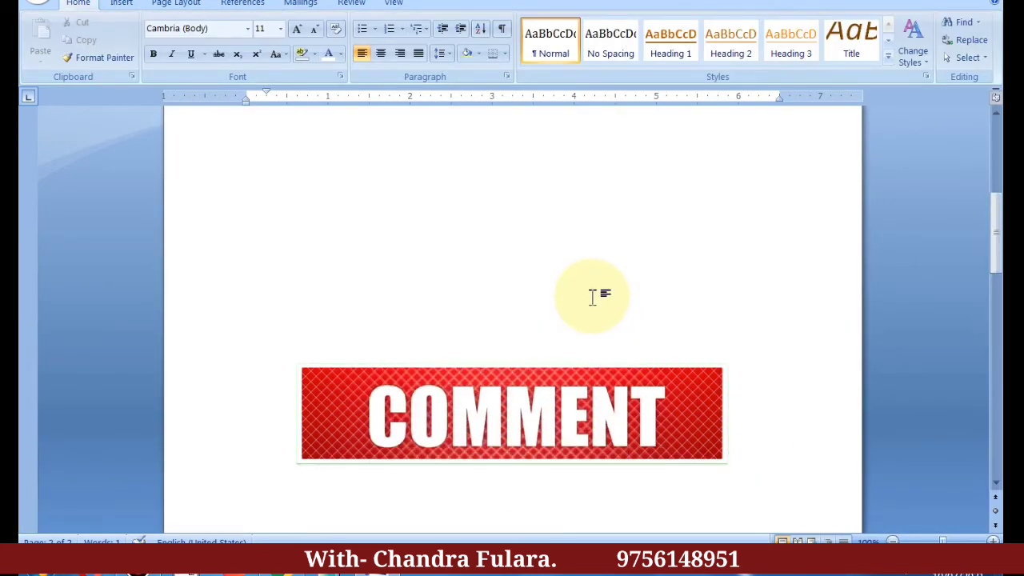
{"action": "double_click", "coordinate": [501, 168]}
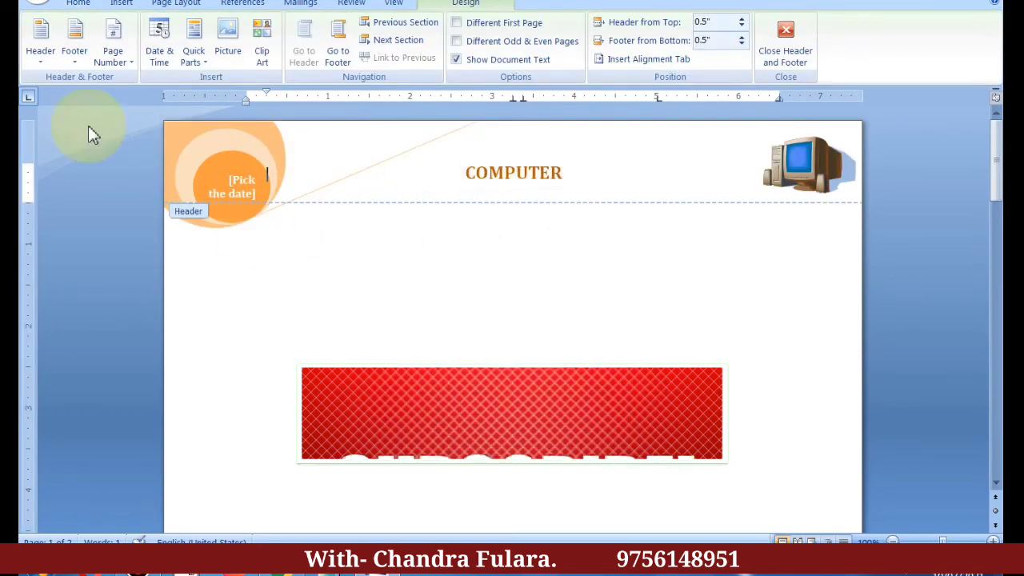
- Browse the Shapes gallery, then move to the page 1 footer
{"action": "left_click", "coordinate": [122, 4]}
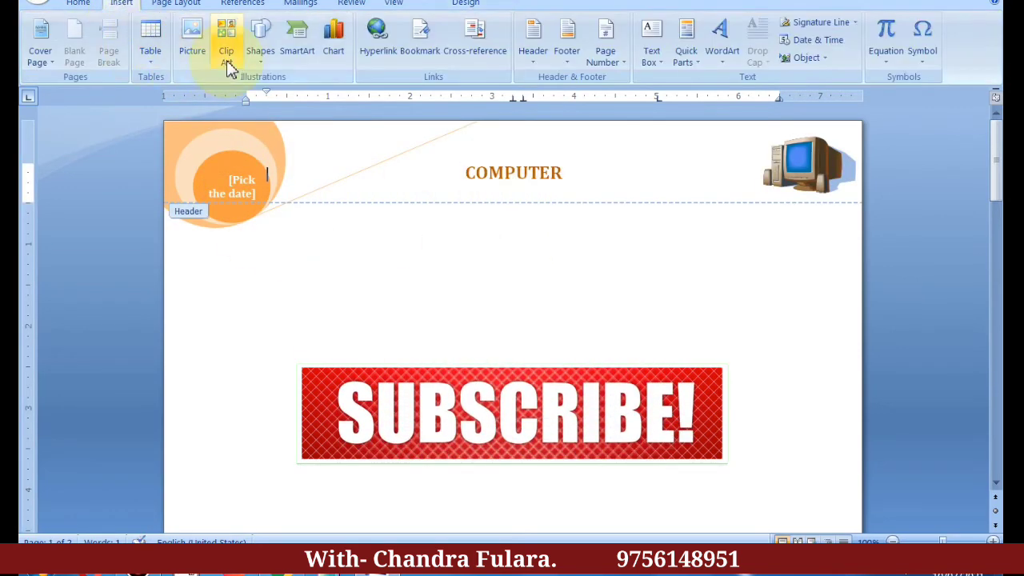
{"action": "left_click", "coordinate": [264, 48]}
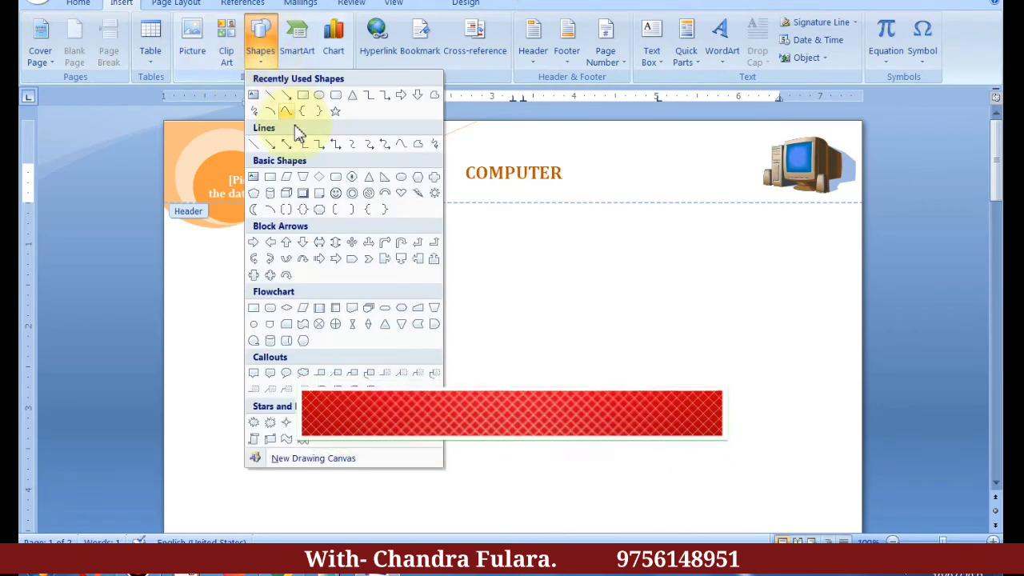
{"action": "left_click", "coordinate": [284, 97]}
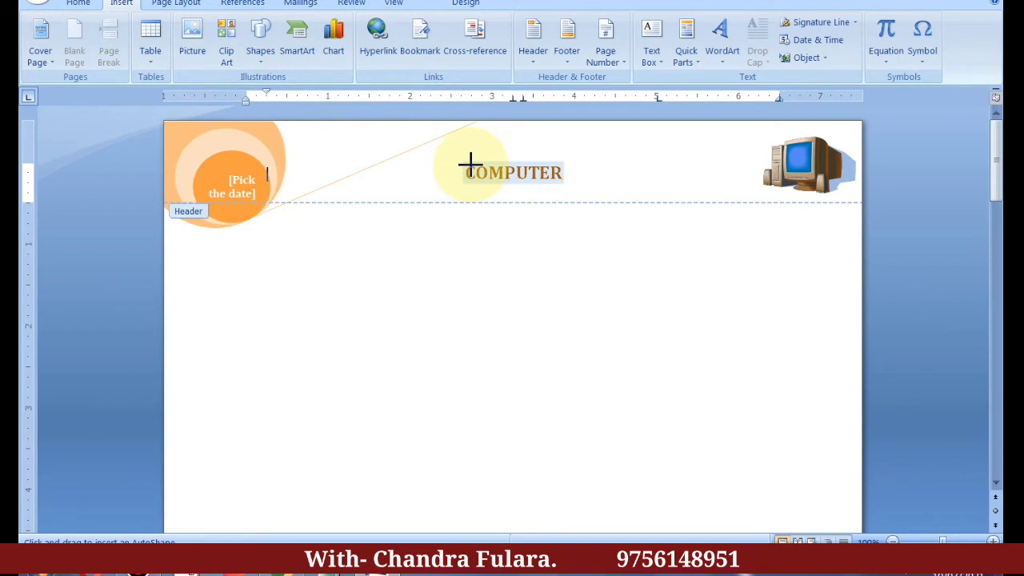
{"action": "left_click", "coordinate": [466, 4]}
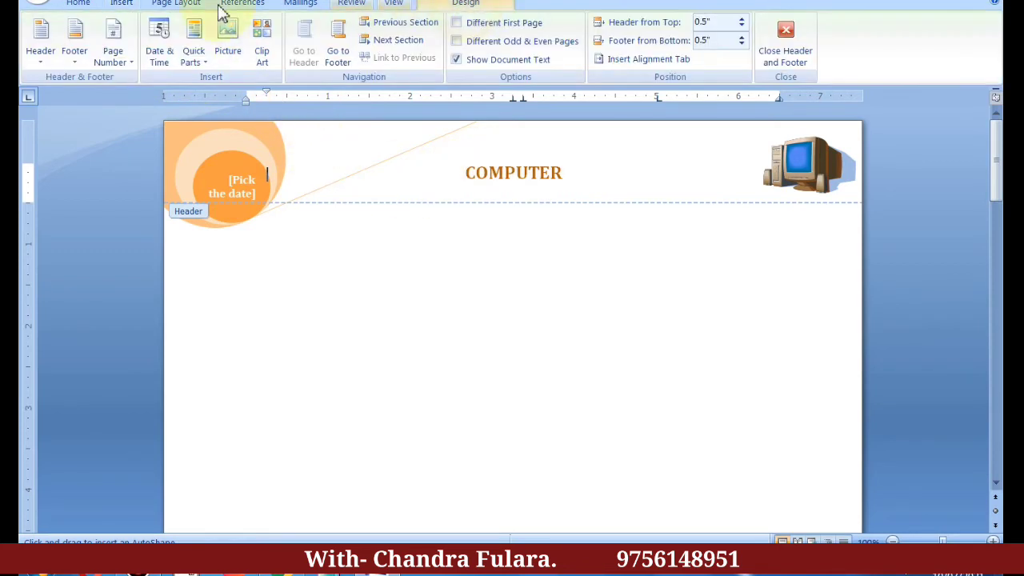
{"action": "left_click", "coordinate": [338, 55]}
- Insert the built-in Annual footer showing page number 1 on page 1
{"action": "scroll", "coordinate": [317, 443], "scroll_direction": "down", "scroll_amount": 2}
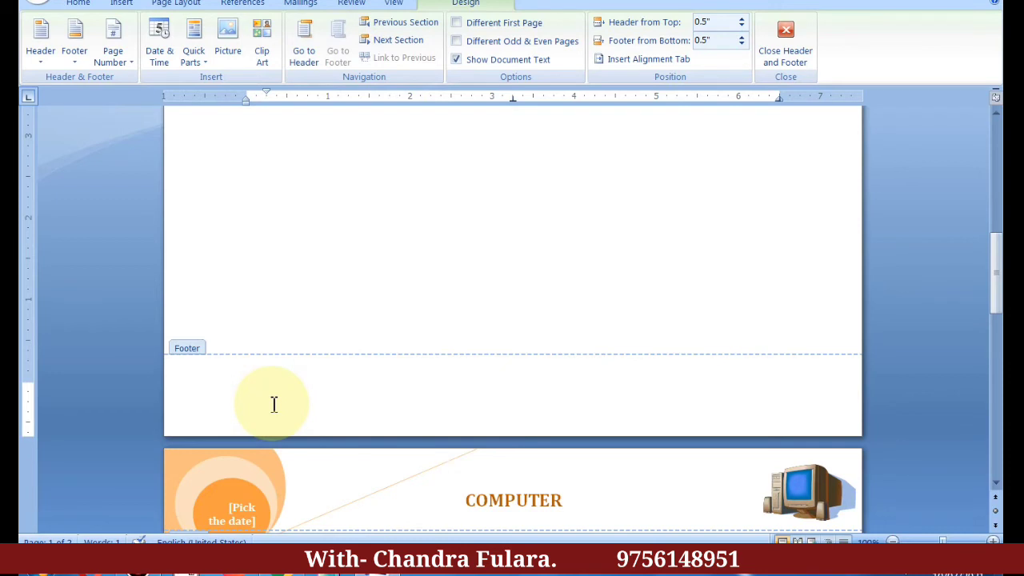
{"action": "left_click", "coordinate": [76, 60]}
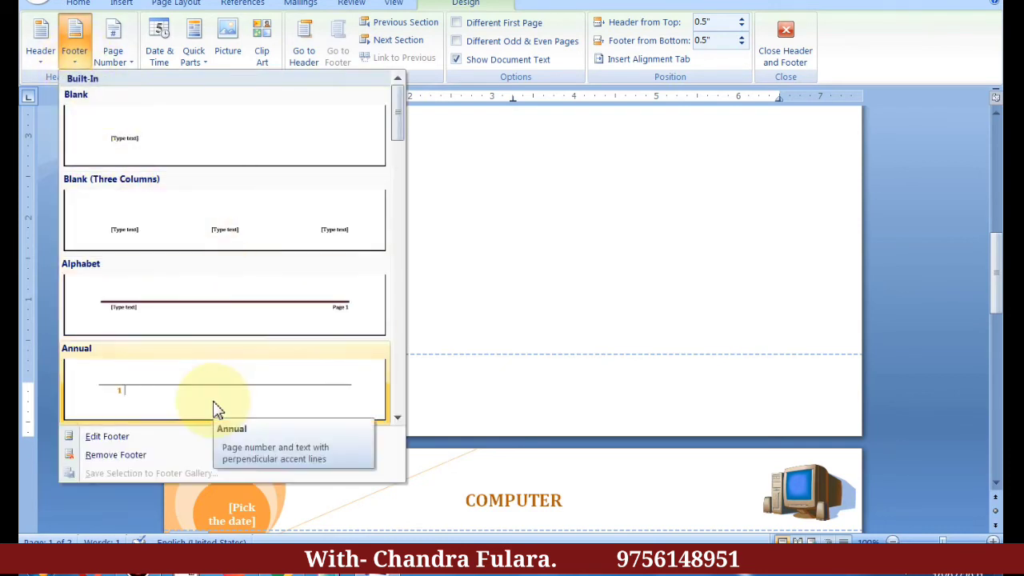
{"action": "scroll", "coordinate": [222, 383], "scroll_direction": "down", "scroll_amount": 3}
{"action": "scroll", "coordinate": [221, 378], "scroll_direction": "down", "scroll_amount": 10}
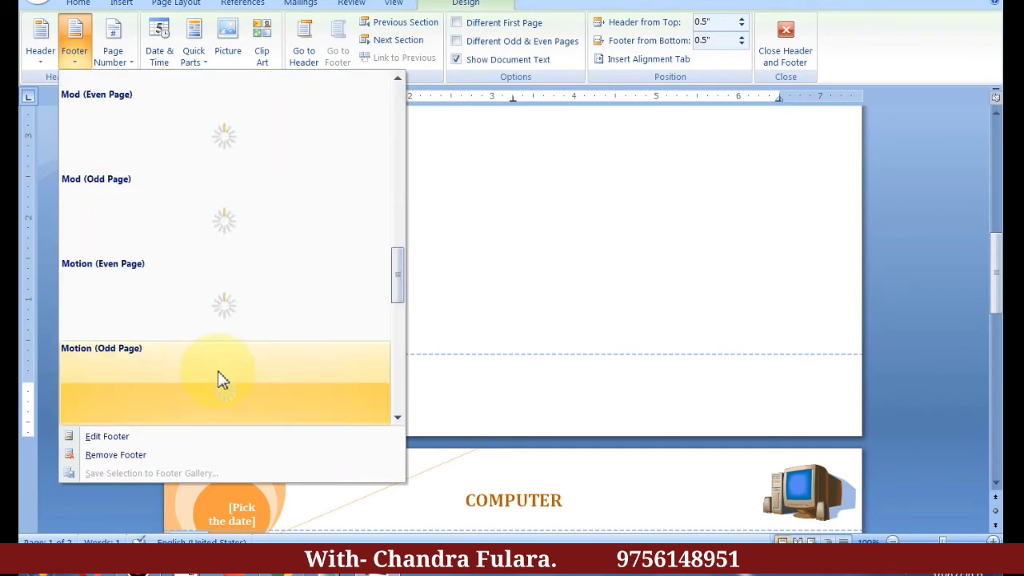
{"action": "scroll", "coordinate": [221, 376], "scroll_direction": "up", "scroll_amount": 10}
{"action": "scroll", "coordinate": [217, 352], "scroll_direction": "up", "scroll_amount": 3}
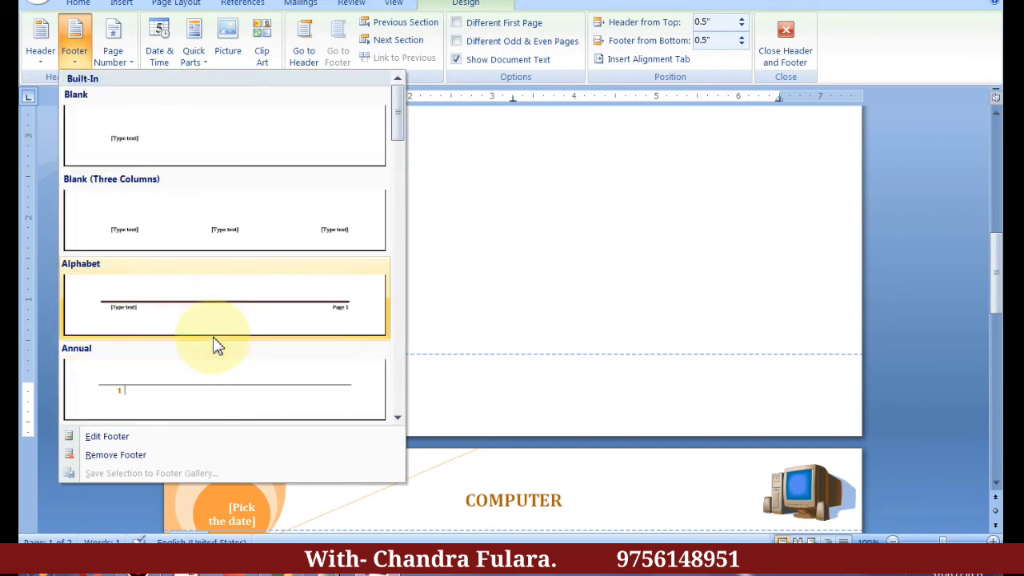
{"action": "left_click", "coordinate": [125, 396]}
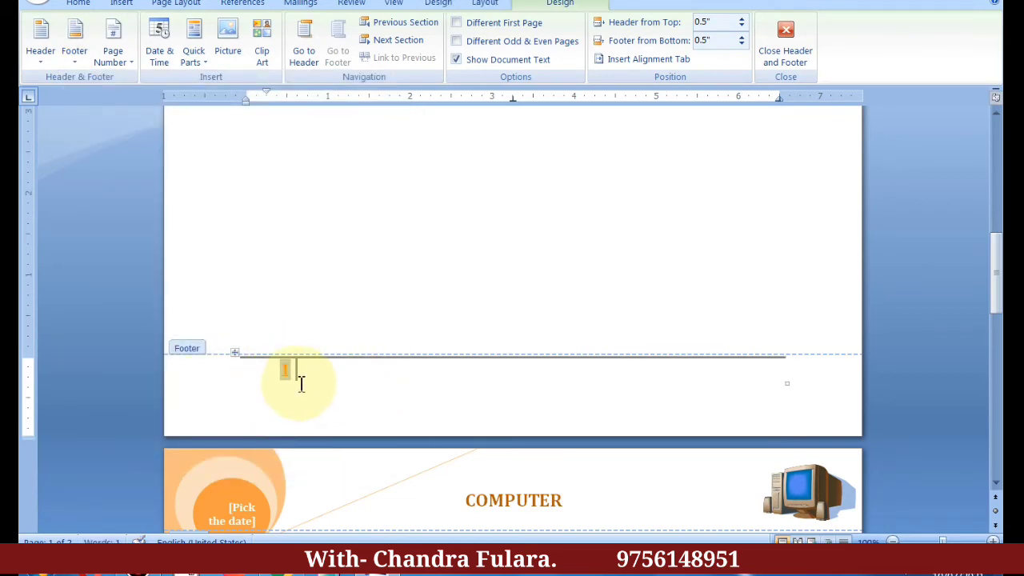
- Check the page 2 footer, return to page 1 and select its page number 1
{"action": "key", "text": "Down"}
{"action": "key", "text": "Down"}
{"action": "key", "text": "Down"}
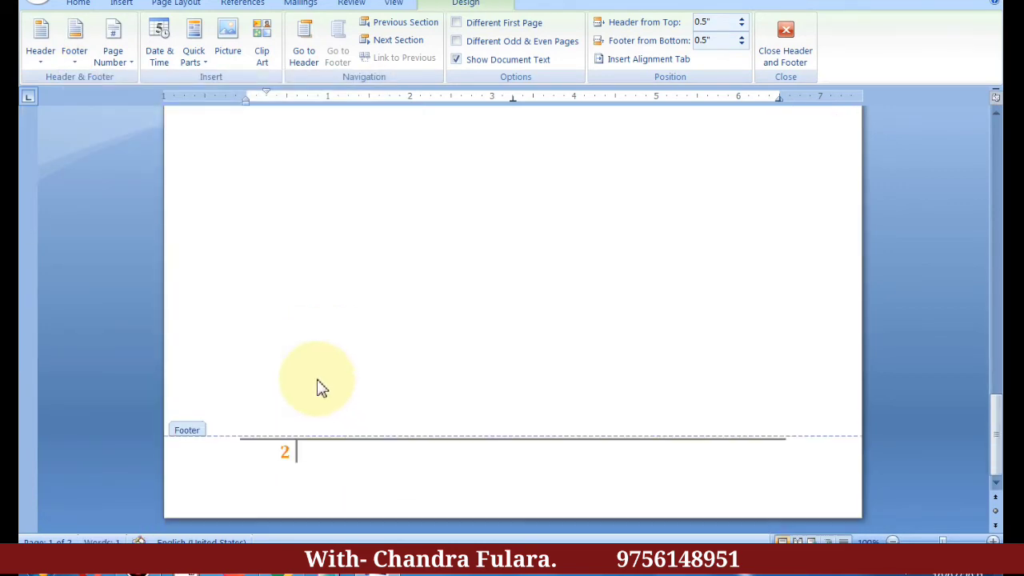
{"action": "key", "text": "Up"}
{"action": "key", "text": "Up"}
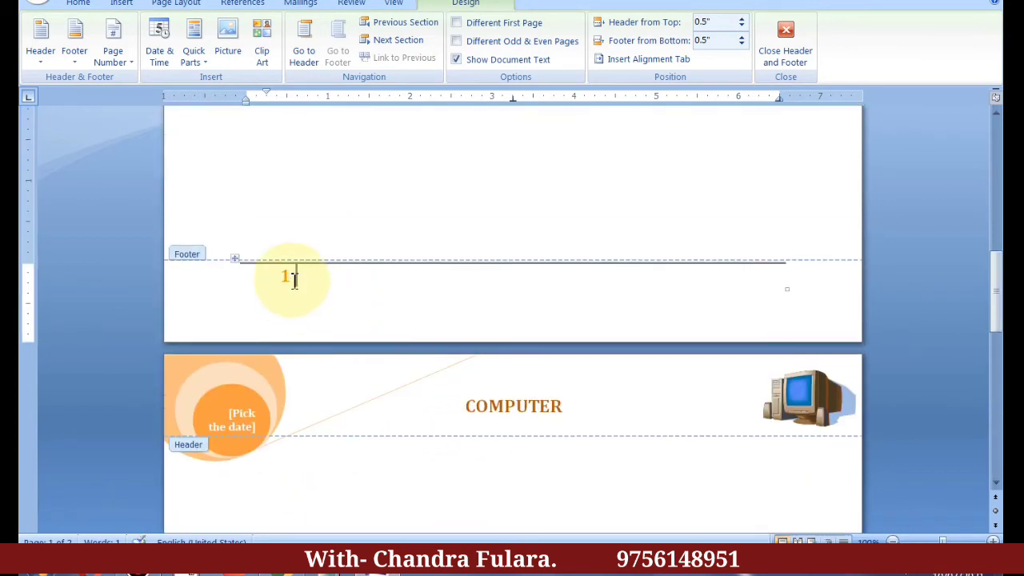
{"action": "double_click", "coordinate": [276, 281]}
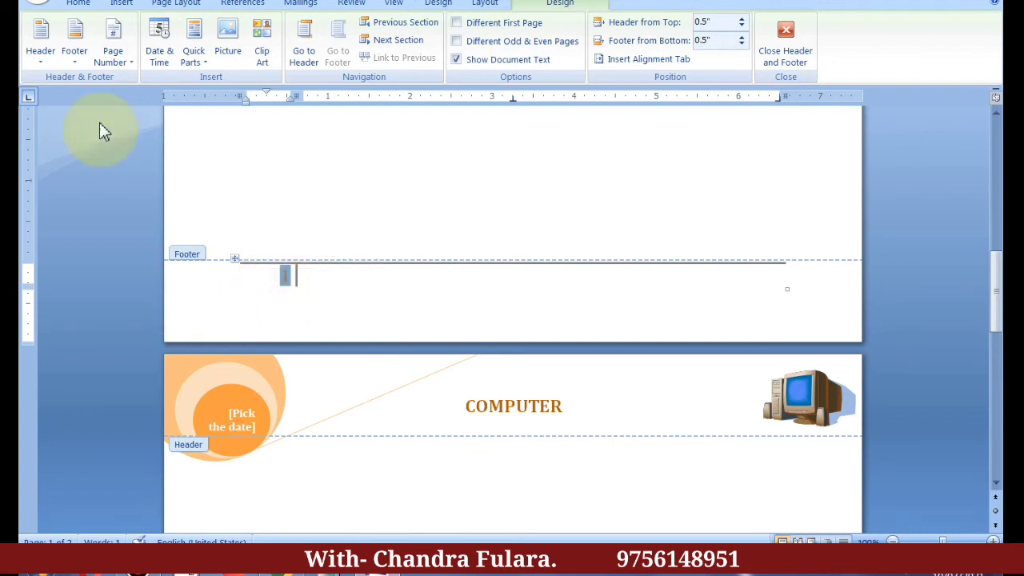
- Change the page number format to capital letters A, B, C
{"action": "left_click", "coordinate": [134, 64]}
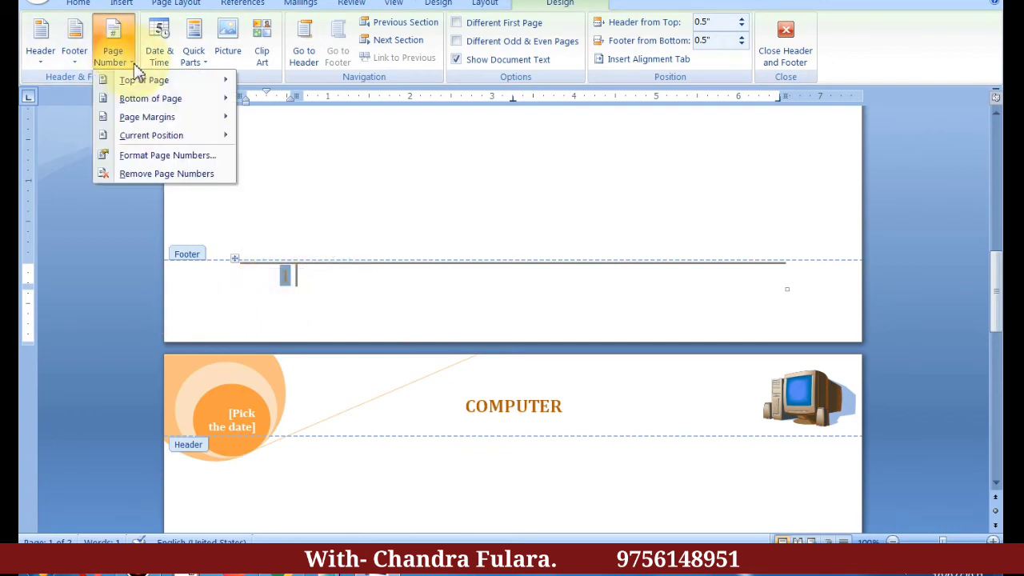
{"action": "left_click", "coordinate": [164, 156]}
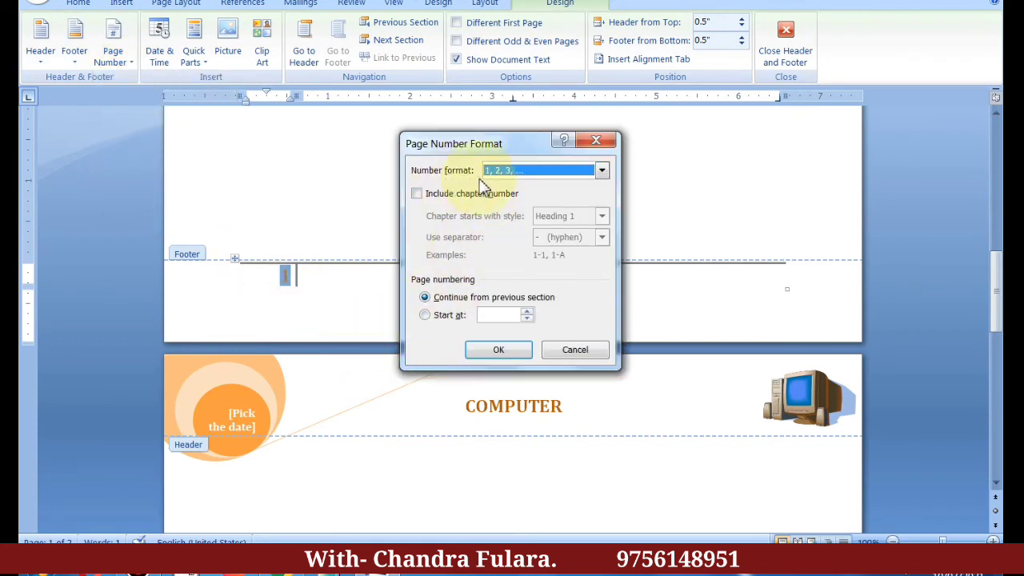
{"action": "left_click", "coordinate": [603, 172]}
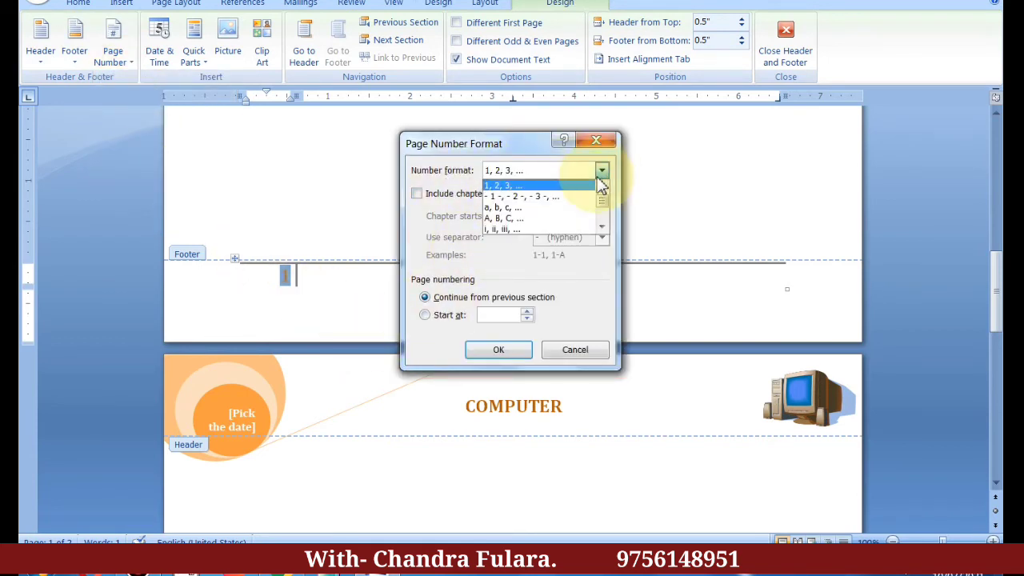
{"action": "left_click", "coordinate": [524, 218]}
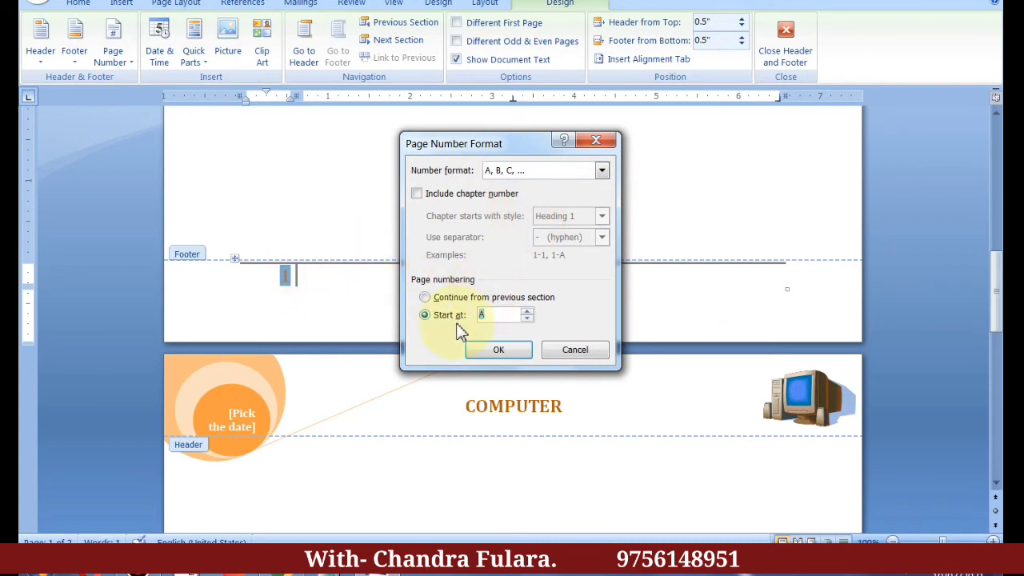
{"action": "left_click", "coordinate": [499, 352]}
- Scroll back up to page 1's COMPUTER header with the date circle and picture
{"action": "scroll", "coordinate": [370, 424], "scroll_direction": "down", "scroll_amount": 3}
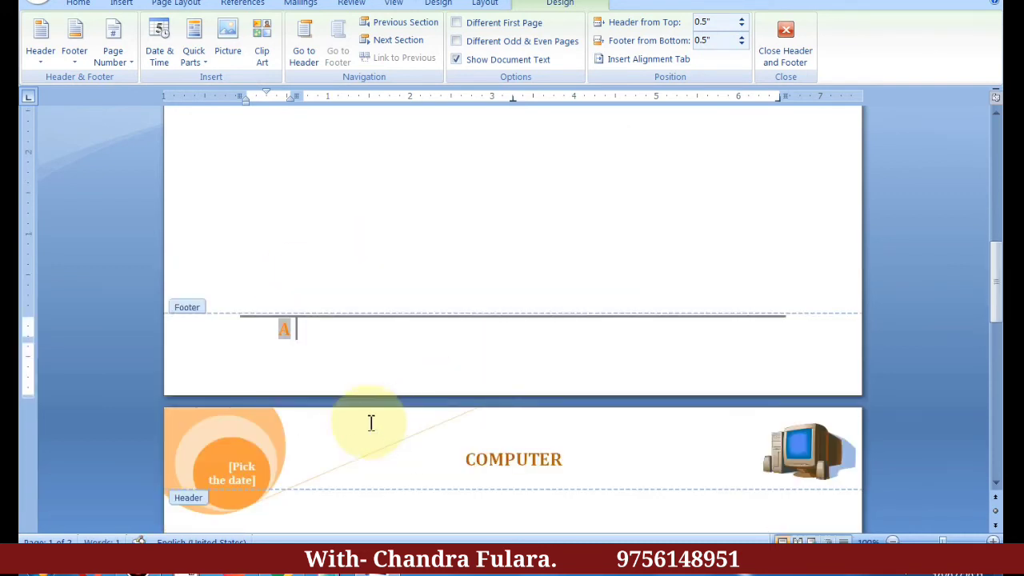
{"action": "scroll", "coordinate": [354, 405], "scroll_direction": "down", "scroll_amount": 5}
{"action": "scroll", "coordinate": [346, 403], "scroll_direction": "down", "scroll_amount": 5}
{"action": "scroll", "coordinate": [346, 403], "scroll_direction": "up", "scroll_amount": 5}
{"action": "scroll", "coordinate": [336, 425], "scroll_direction": "up", "scroll_amount": 5}
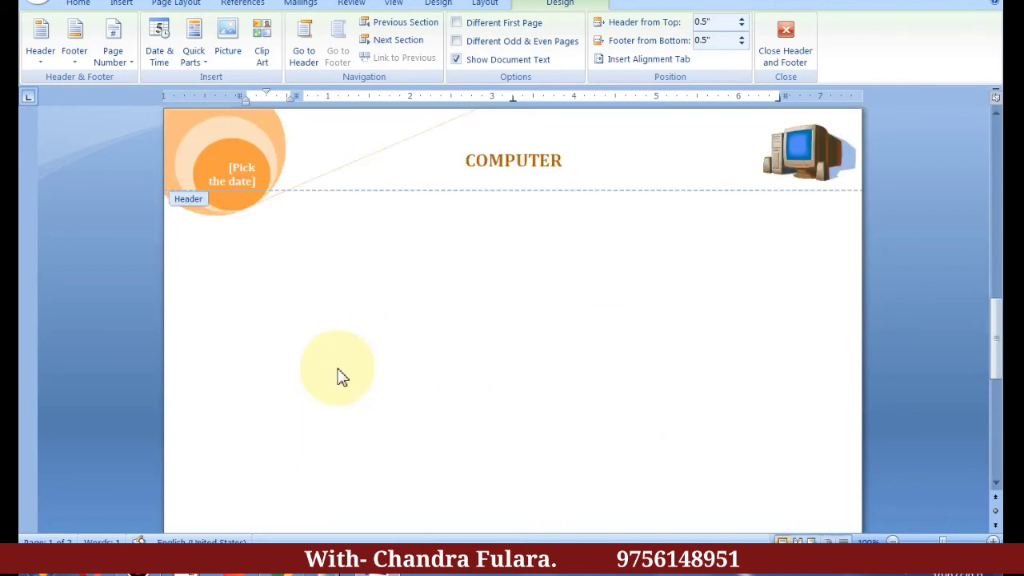
{"action": "scroll", "coordinate": [338, 377], "scroll_direction": "up", "scroll_amount": 5}
{"action": "scroll", "coordinate": [311, 373], "scroll_direction": "up", "scroll_amount": 5}
{"action": "scroll", "coordinate": [344, 364], "scroll_direction": "up", "scroll_amount": 5}
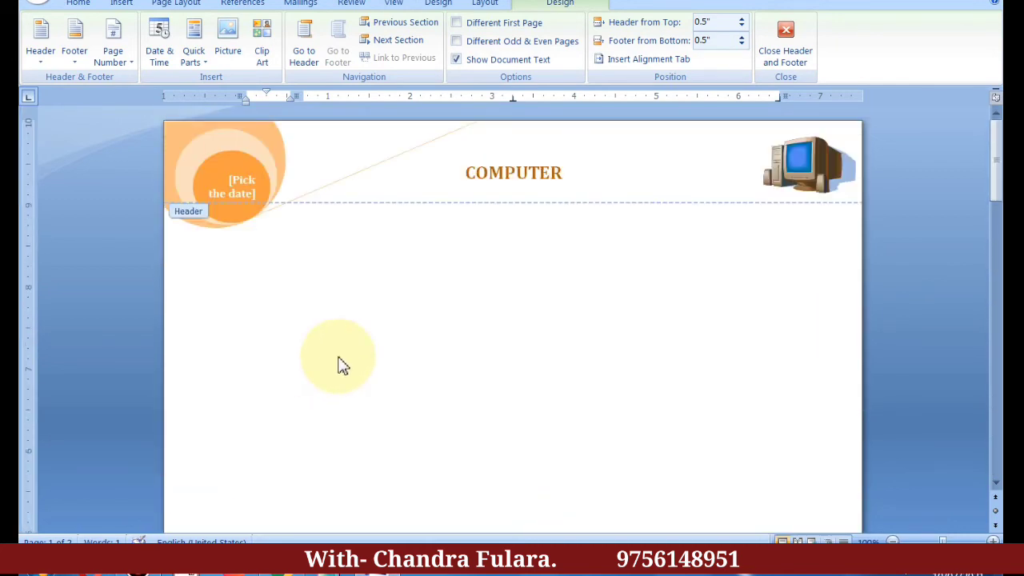
- Leave the header, close Document1 without saving, and start a new blank document with Ctrl+N
{"action": "double_click", "coordinate": [376, 335]}
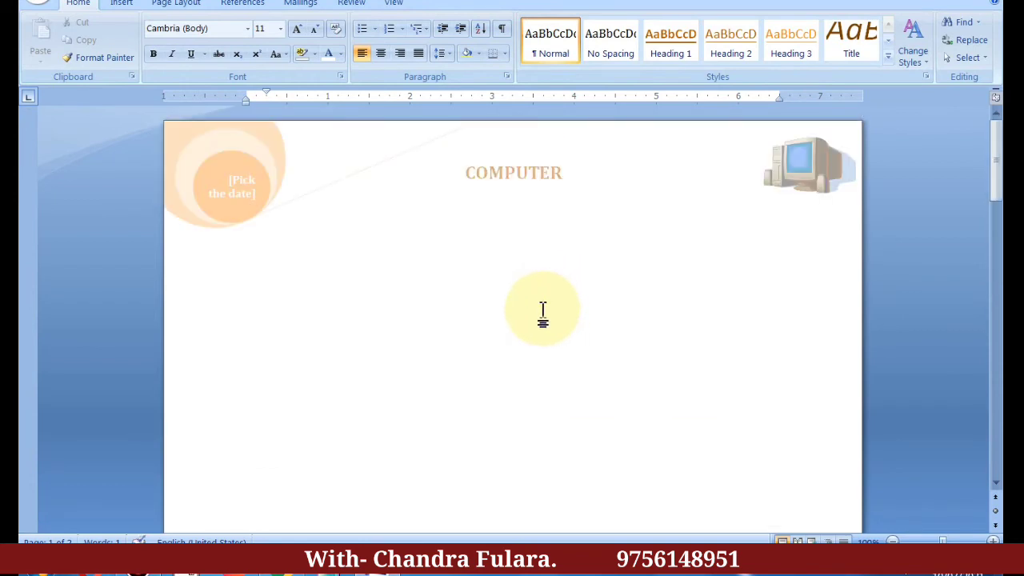
{"action": "key", "text": "alt+F4"}
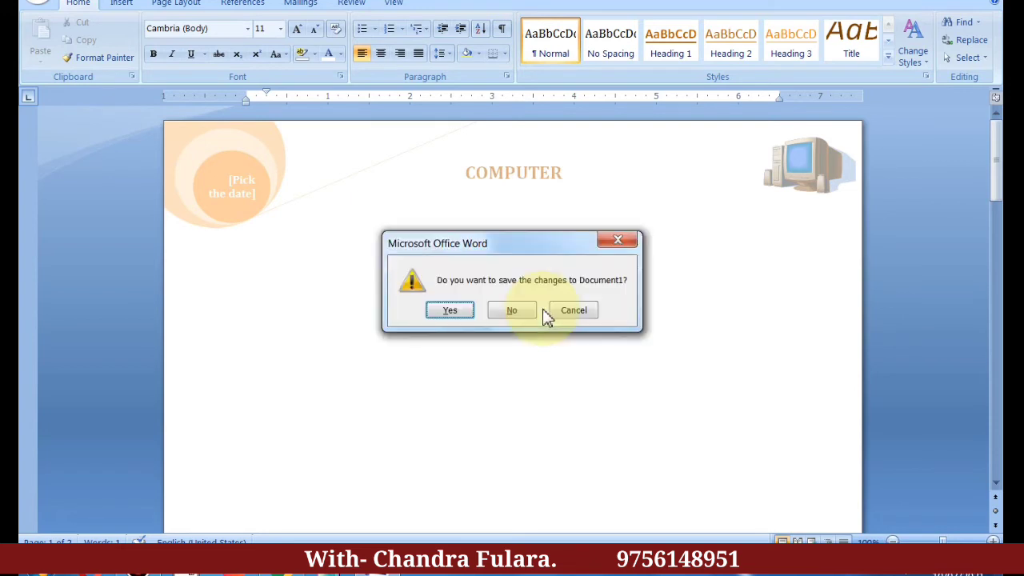
{"action": "left_click", "coordinate": [543, 310]}
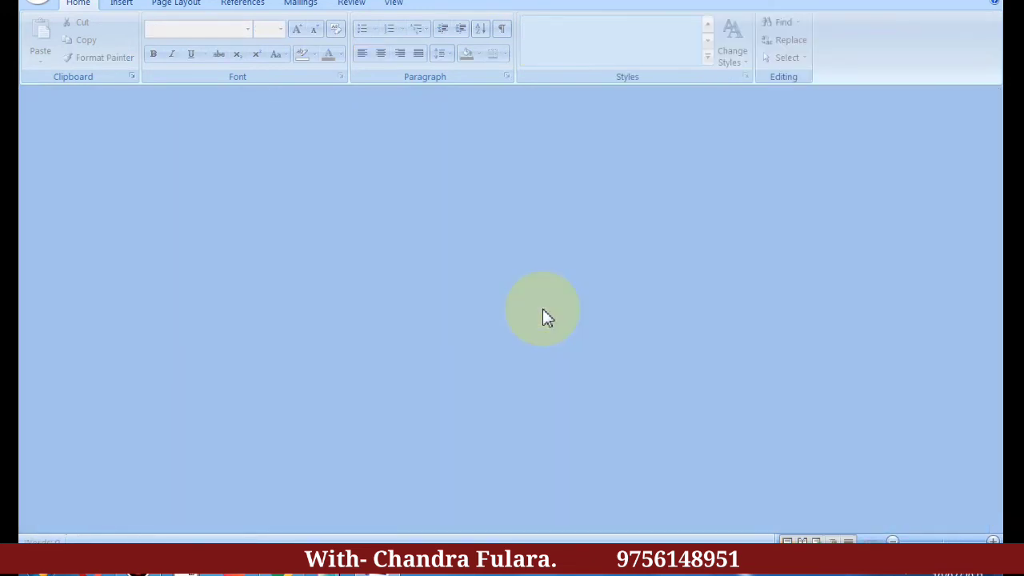
{"action": "key", "text": "ctrl+n"}
- Insert a centred Plain Number 2 page number at the top of the page
{"action": "left_click", "coordinate": [119, 4]}
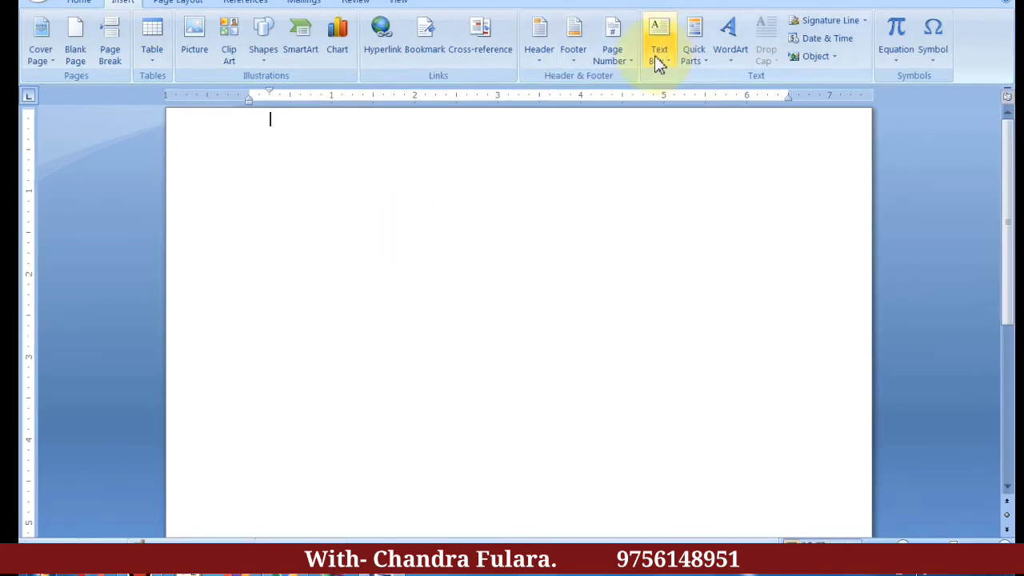
{"action": "left_click", "coordinate": [621, 63]}
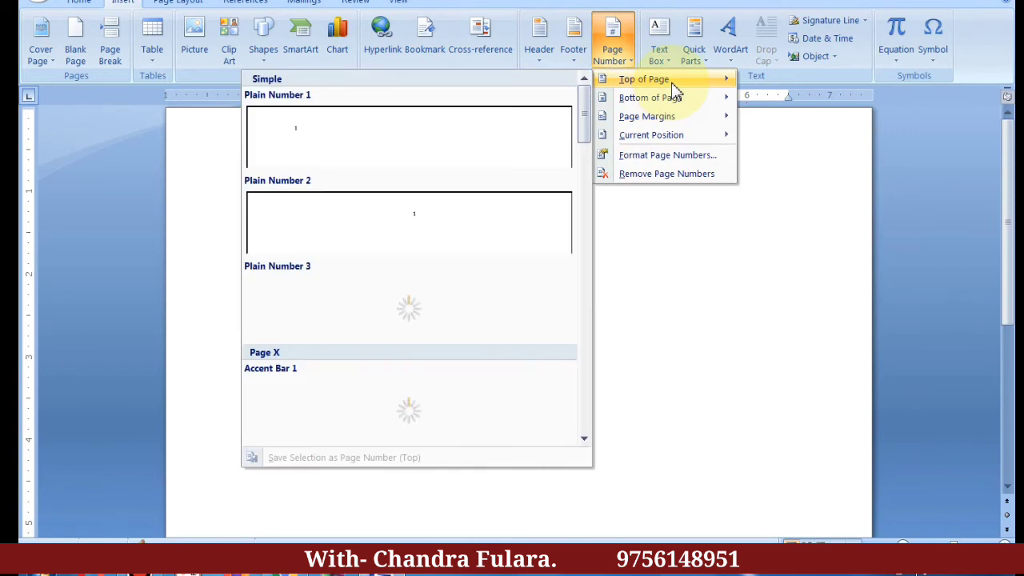
{"action": "mouse_move", "coordinate": [668, 99]}
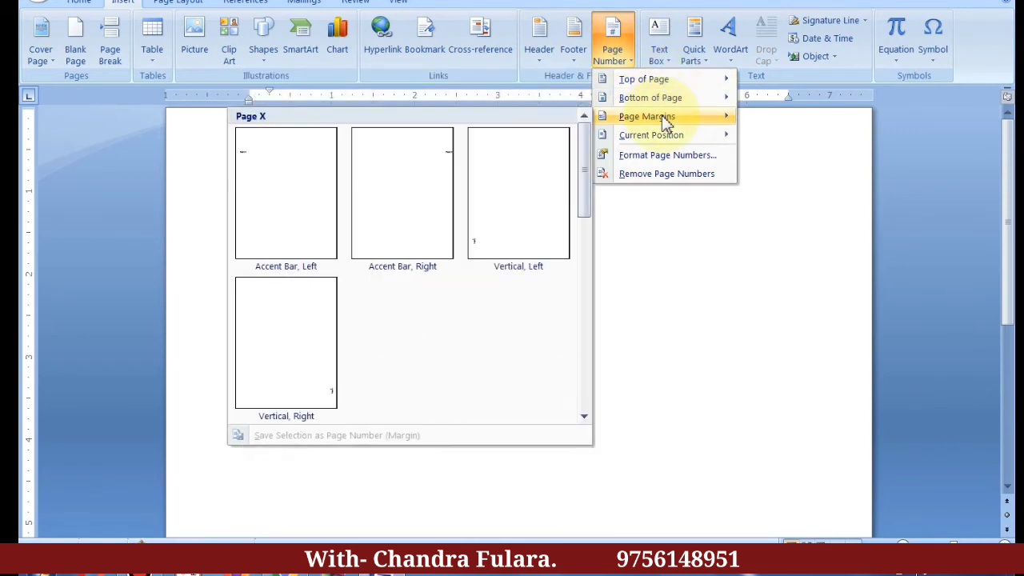
{"action": "mouse_move", "coordinate": [672, 139]}
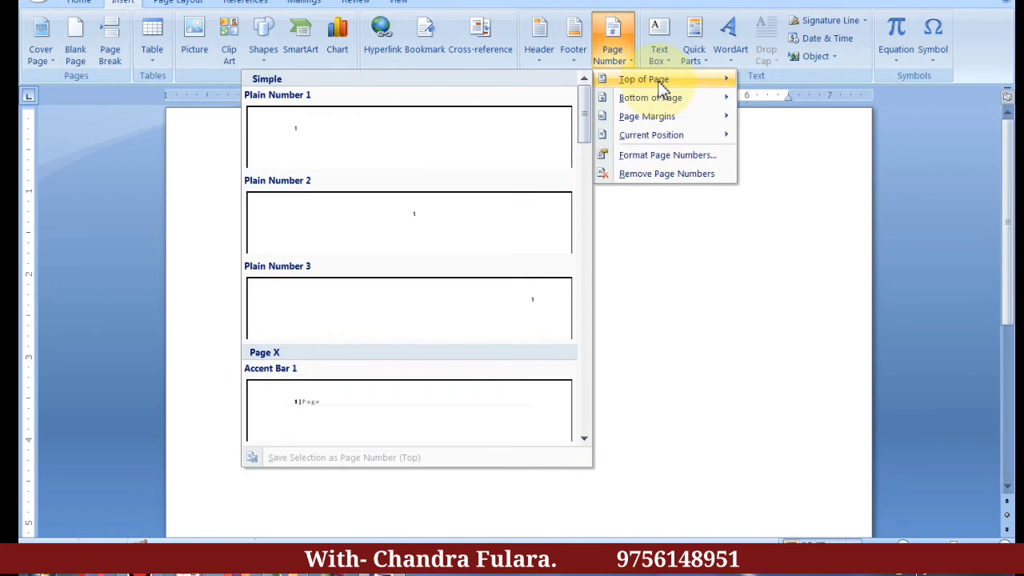
{"action": "left_click", "coordinate": [392, 238]}
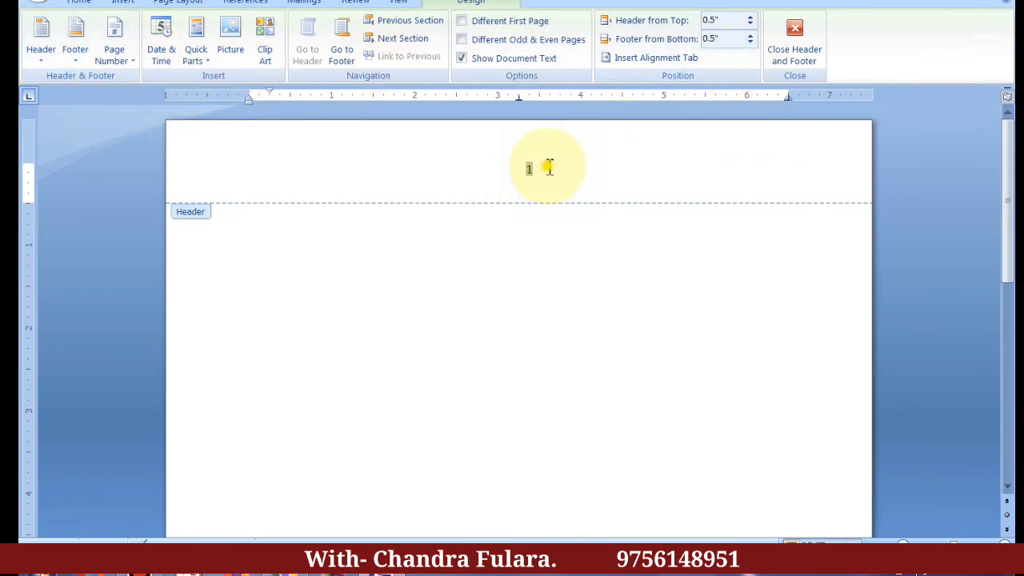
- Format the page number as lowercase roman numerals (i, ii, iii) starting at i
{"action": "double_click", "coordinate": [525, 170]}
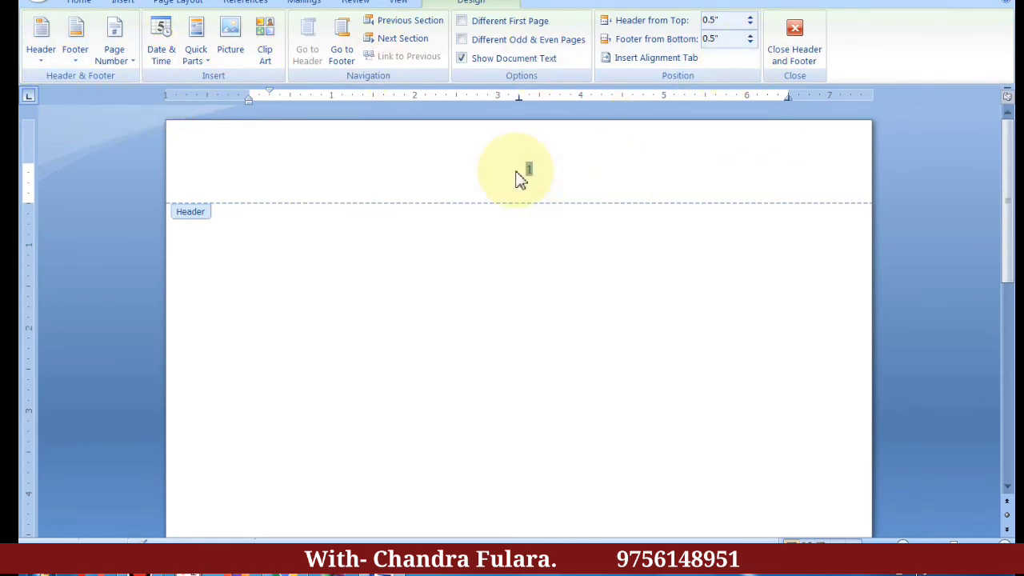
{"action": "left_click", "coordinate": [121, 65]}
{"action": "left_click", "coordinate": [131, 157]}
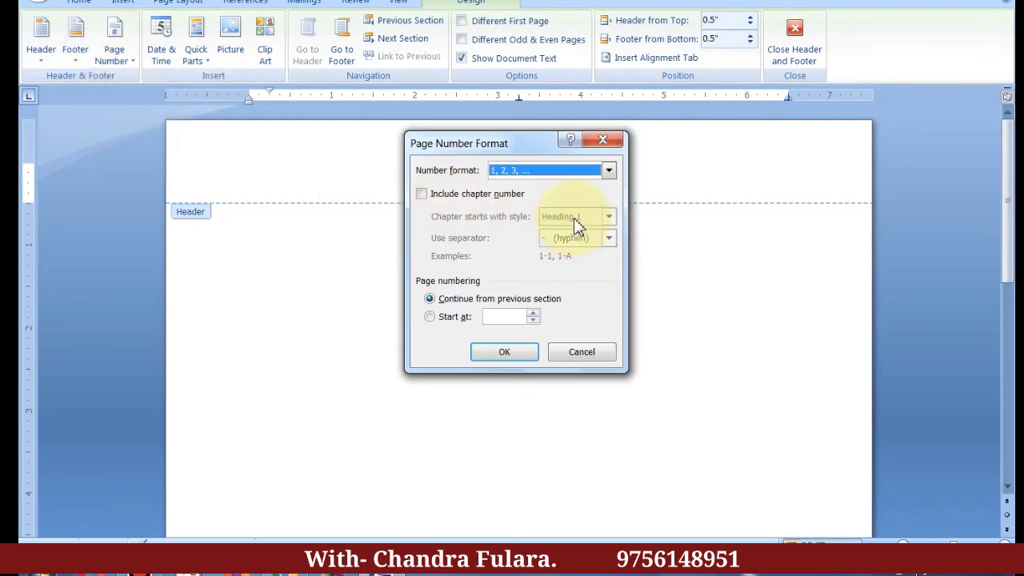
{"action": "left_click", "coordinate": [579, 170]}
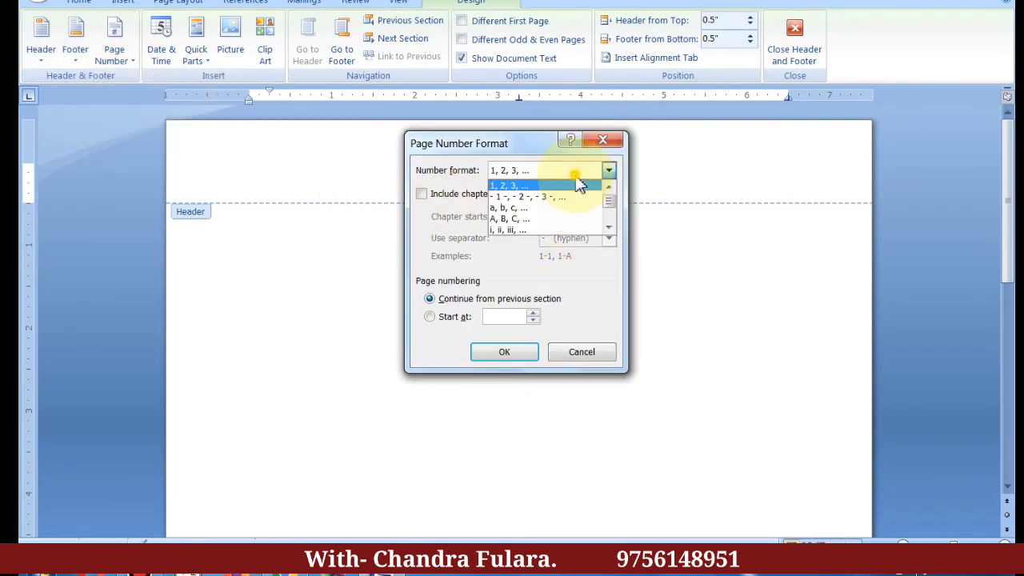
{"action": "left_click", "coordinate": [504, 232]}
{"action": "left_click", "coordinate": [455, 316]}
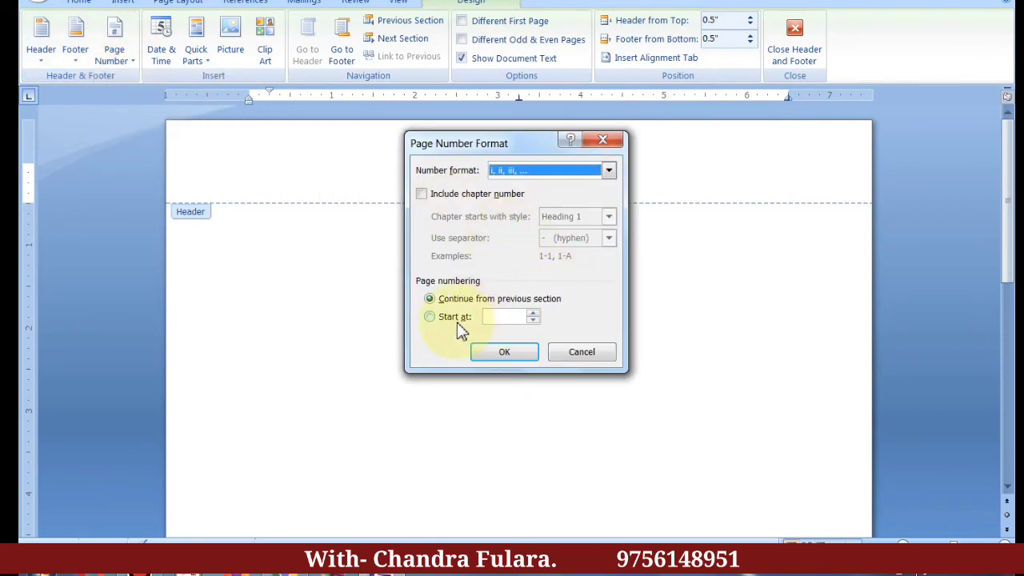
{"action": "left_click", "coordinate": [497, 356]}
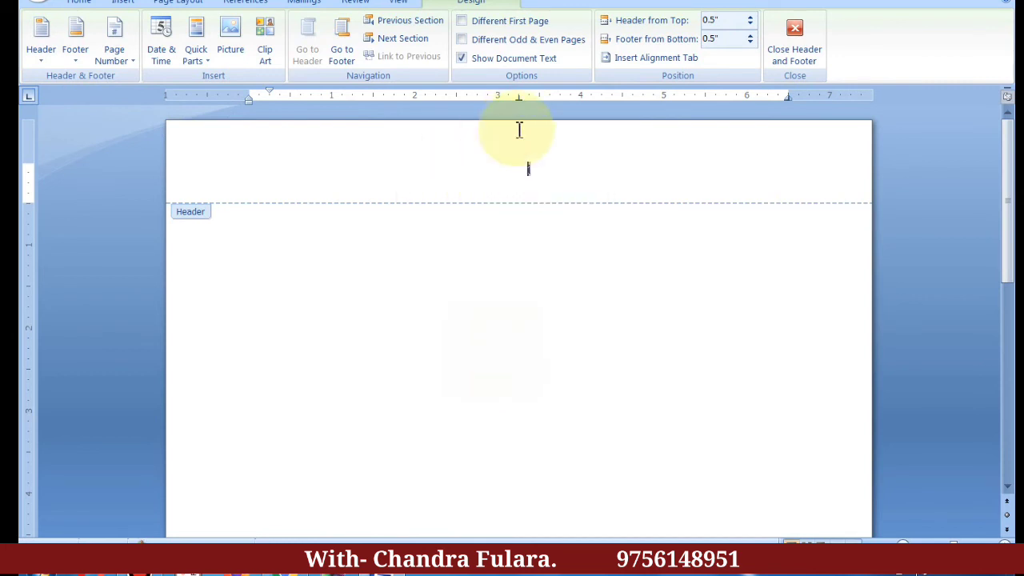
- Put the insertion point back in the header and bring up the Page Number options
{"action": "double_click", "coordinate": [533, 174]}
{"action": "left_click", "coordinate": [518, 176]}
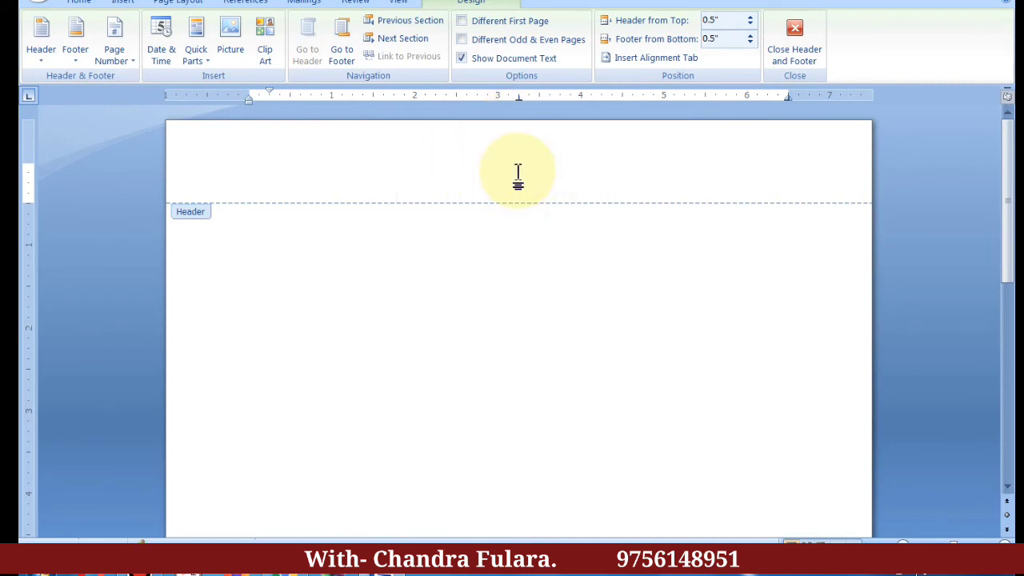
{"action": "left_click", "coordinate": [125, 65]}
- Add a right-aligned Plain Number 3 page number at the bottom, then close header and footer editing
{"action": "mouse_move", "coordinate": [133, 101]}
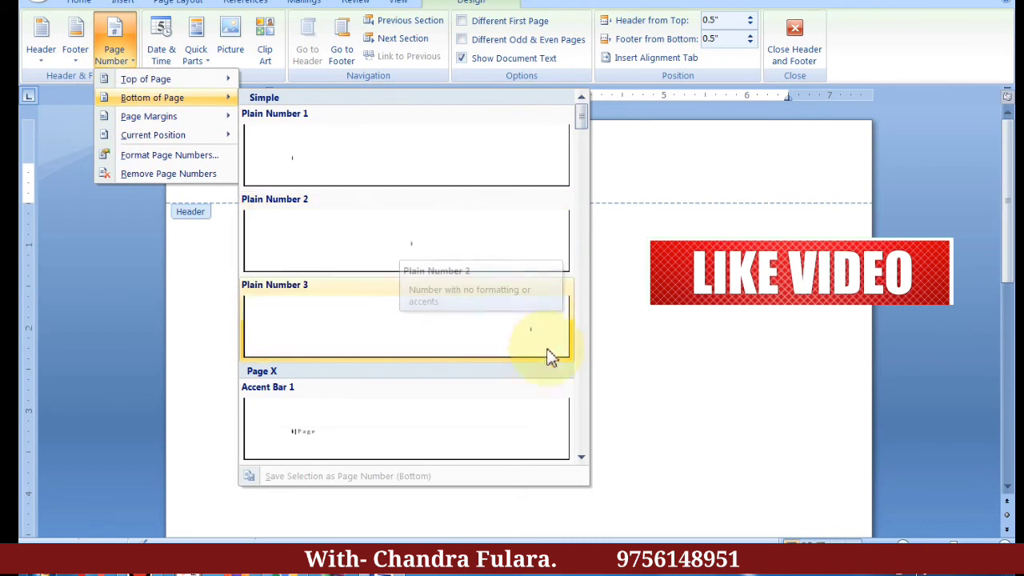
{"action": "left_click", "coordinate": [528, 340]}
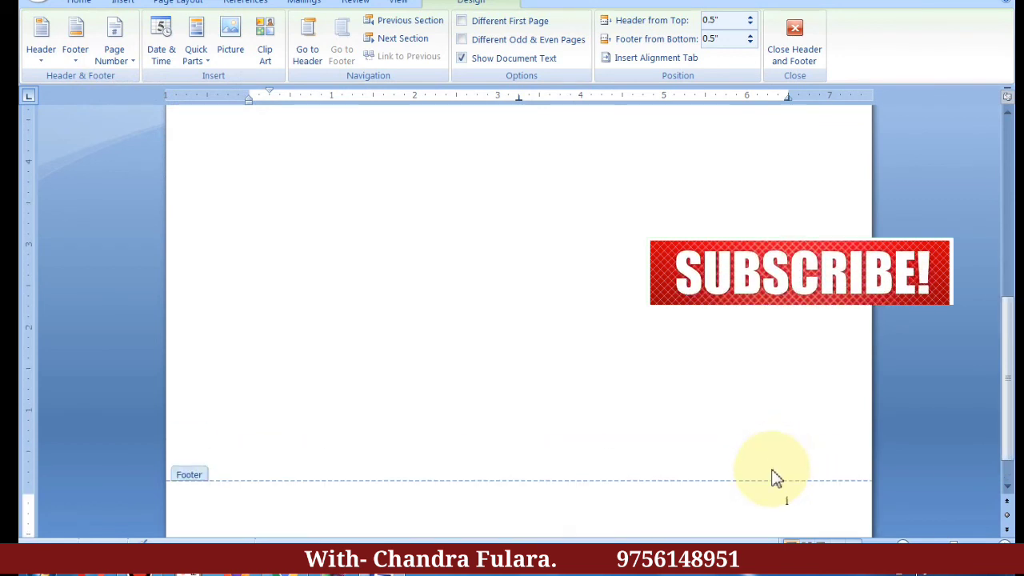
{"action": "scroll", "coordinate": [792, 456], "scroll_direction": "up", "scroll_amount": 5}
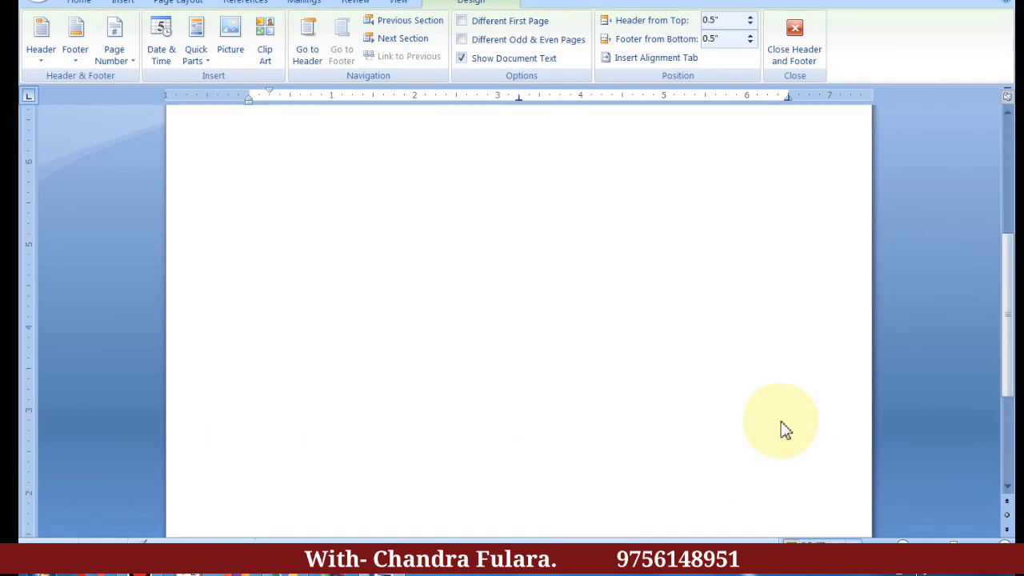
{"action": "scroll", "coordinate": [780, 427], "scroll_direction": "up", "scroll_amount": 5}
{"action": "left_click", "coordinate": [793, 44]}
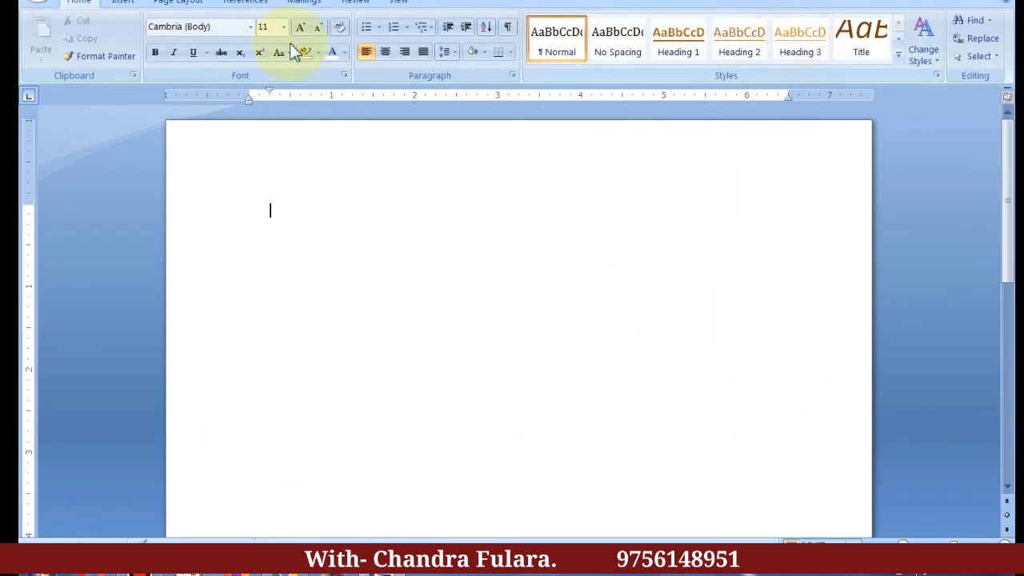
- Insert a blank second page and open its footer, which shows page number ii
{"action": "left_click", "coordinate": [124, 8]}
{"action": "left_click", "coordinate": [87, 50]}
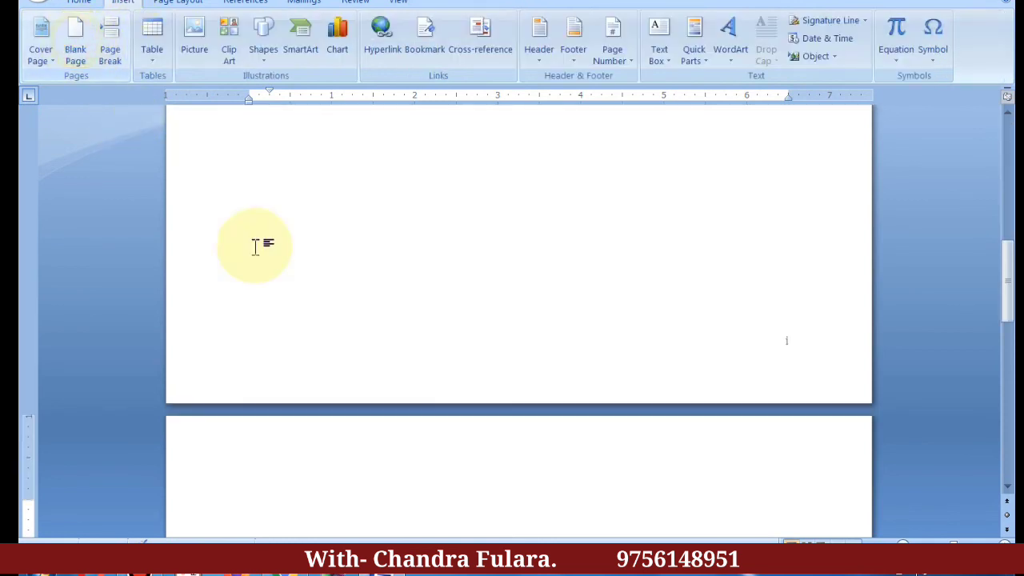
{"action": "scroll", "coordinate": [633, 469], "scroll_direction": "down", "scroll_amount": 5}
{"action": "scroll", "coordinate": [678, 468], "scroll_direction": "down", "scroll_amount": 7}
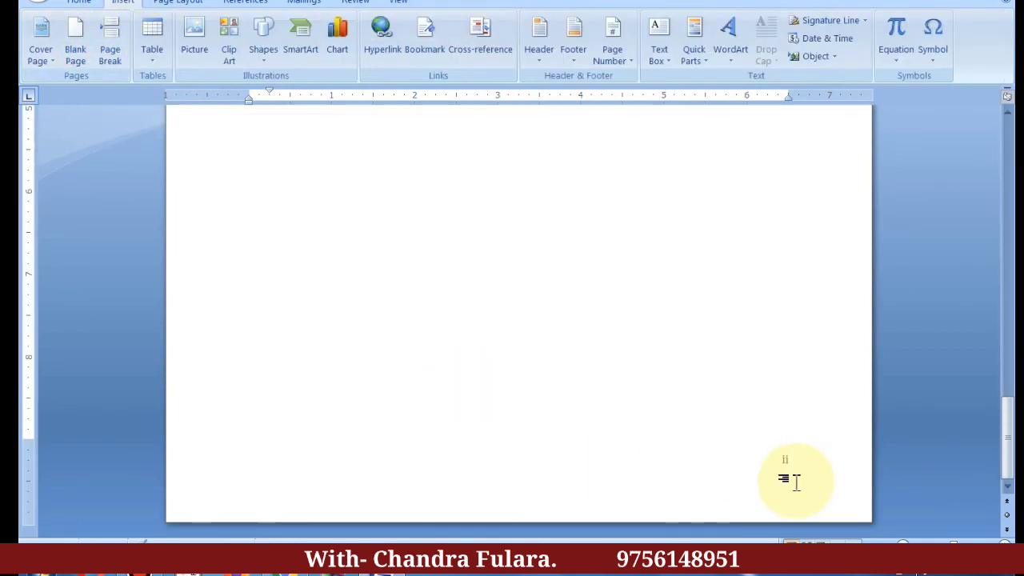
{"action": "scroll", "coordinate": [682, 349], "scroll_direction": "up", "scroll_amount": 10}
{"action": "double_click", "coordinate": [789, 448]}
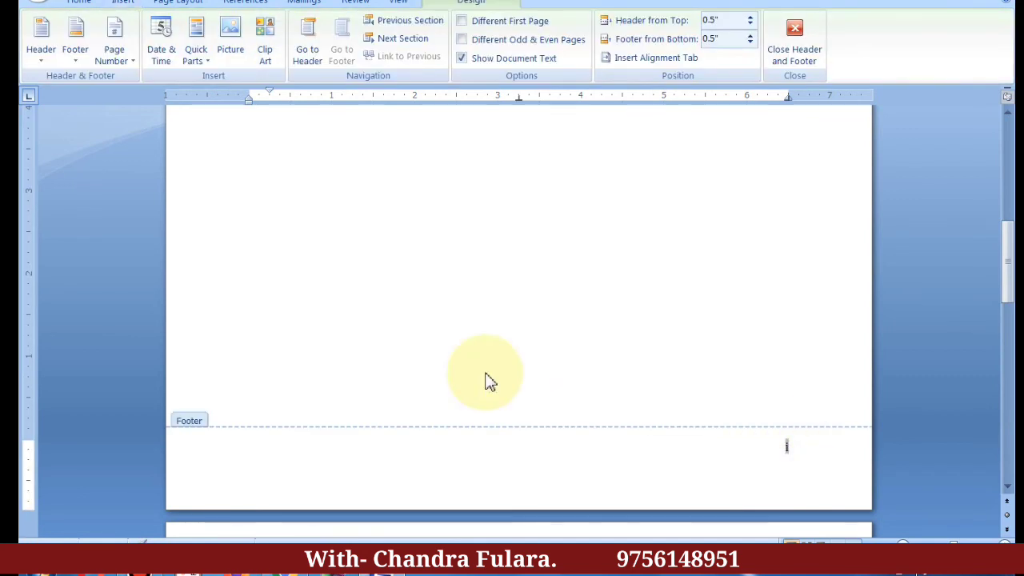
{"action": "scroll", "coordinate": [490, 382], "scroll_direction": "down", "scroll_amount": 10}
{"action": "scroll", "coordinate": [509, 366], "scroll_direction": "up", "scroll_amount": 3}
{"action": "scroll", "coordinate": [519, 367], "scroll_direction": "up", "scroll_amount": 1}
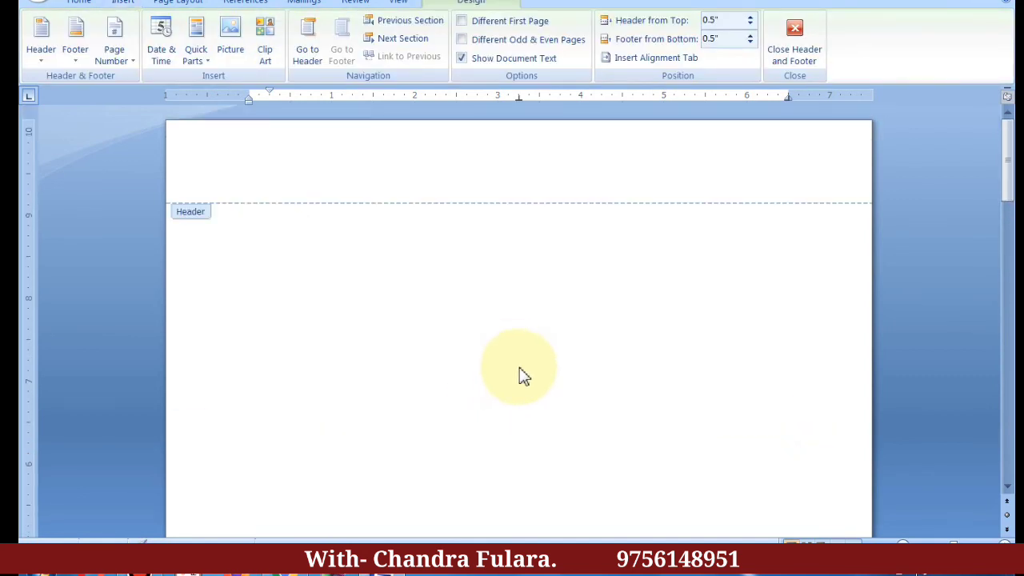